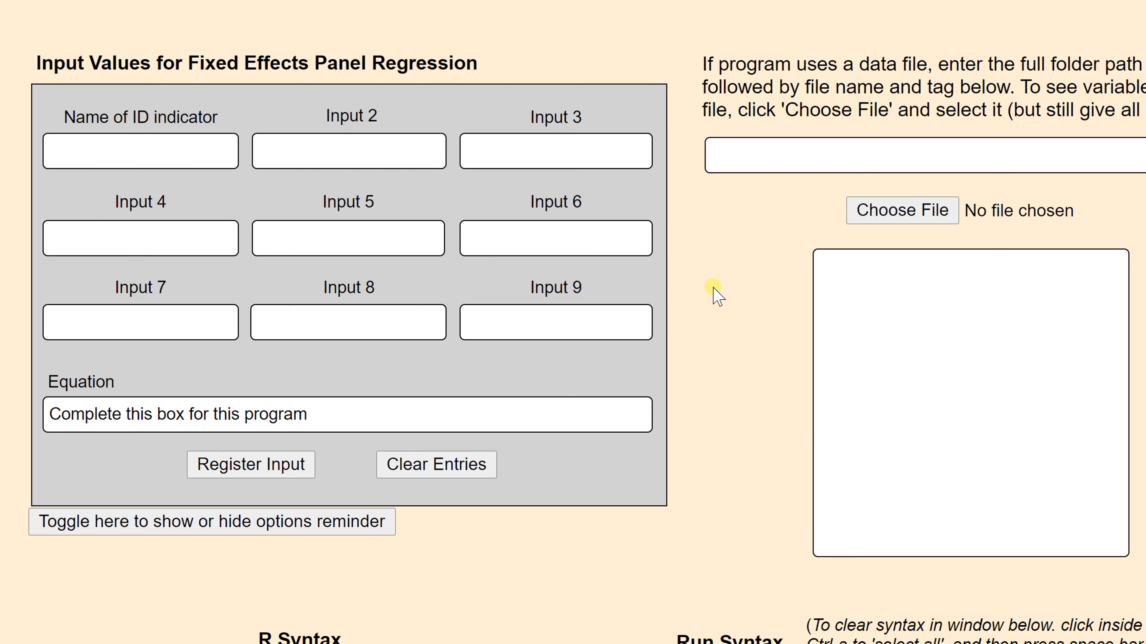
Load fixedreg1.dat from the C:\ret folder as the chosen file so its variable names are listed
{"action": "left_click", "coordinate": [894, 212]}
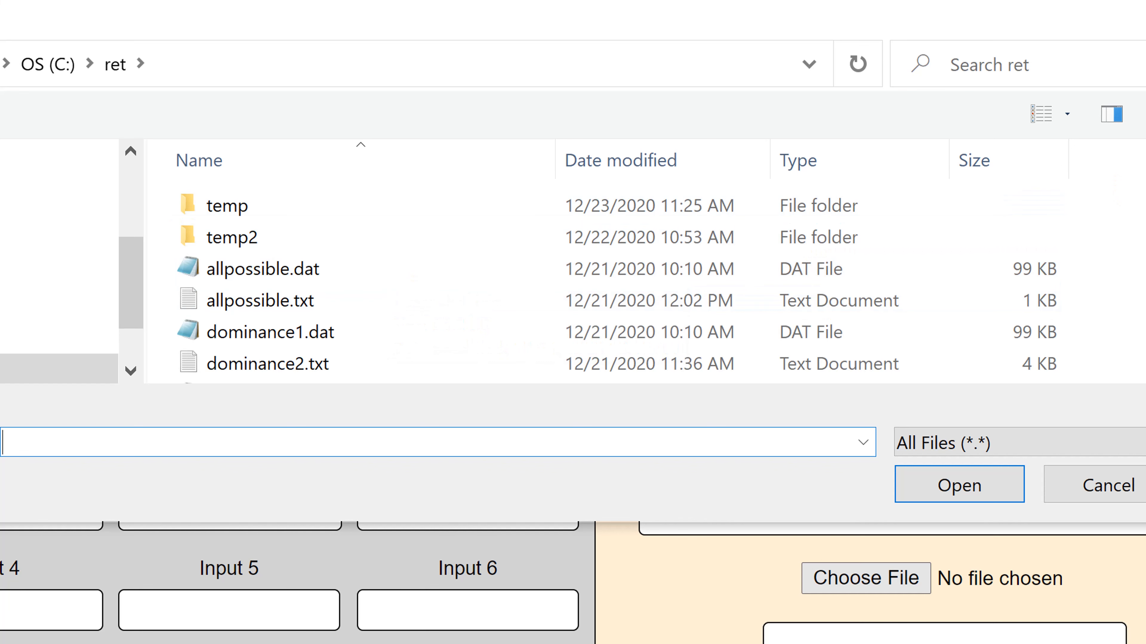
{"action": "scroll", "coordinate": [893, 199], "scroll_direction": "down", "scroll_amount": 2}
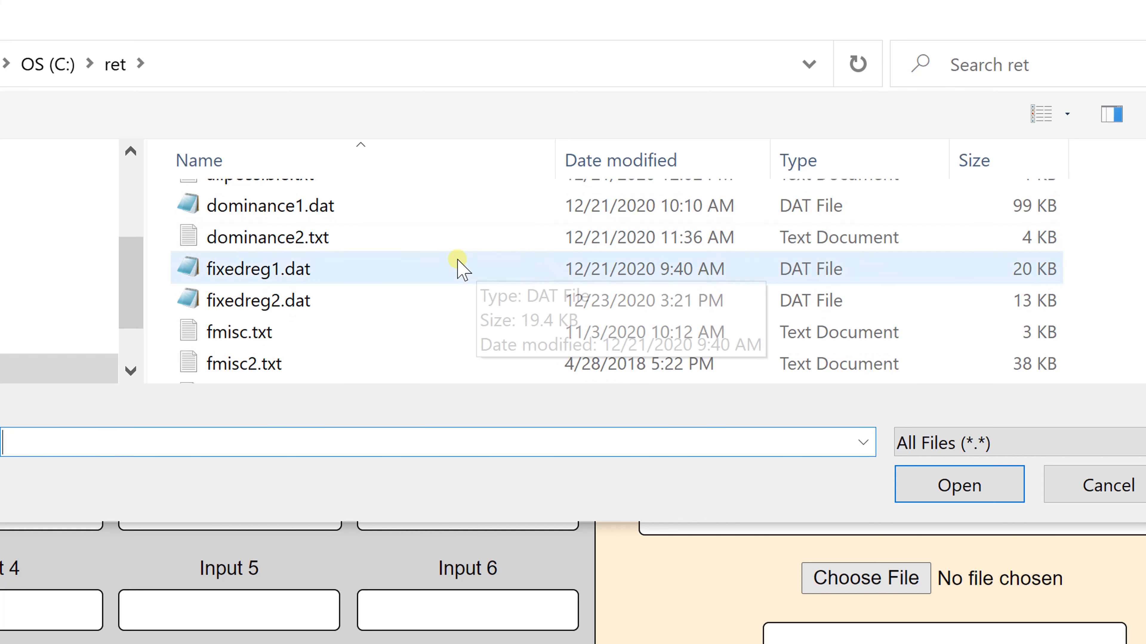
{"action": "left_click", "coordinate": [371, 258]}
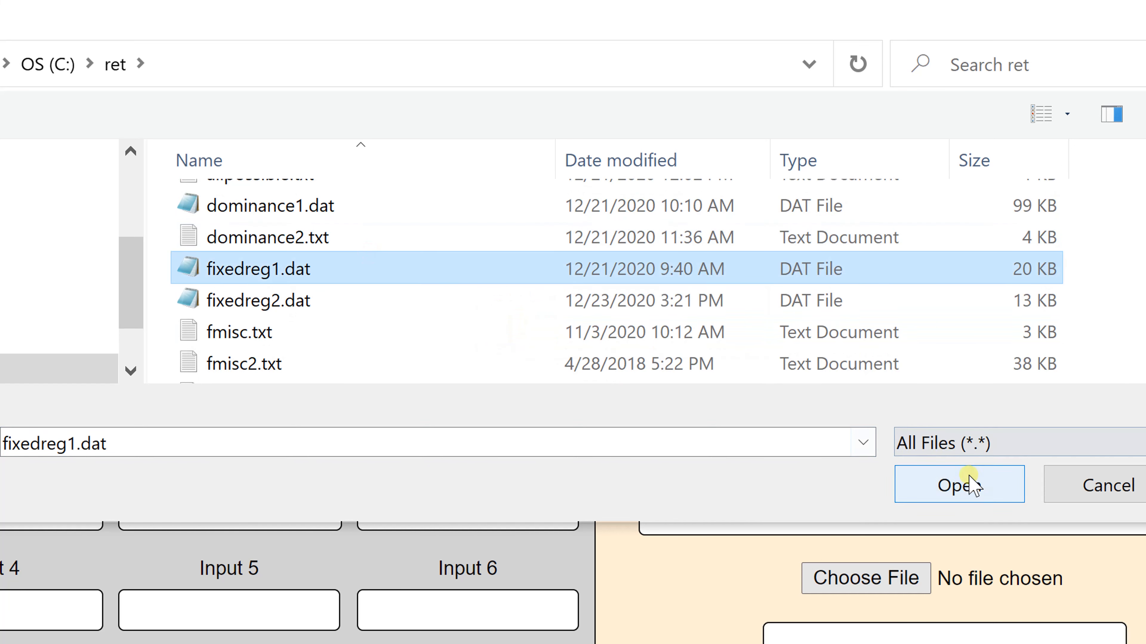
{"action": "left_click", "coordinate": [970, 486]}
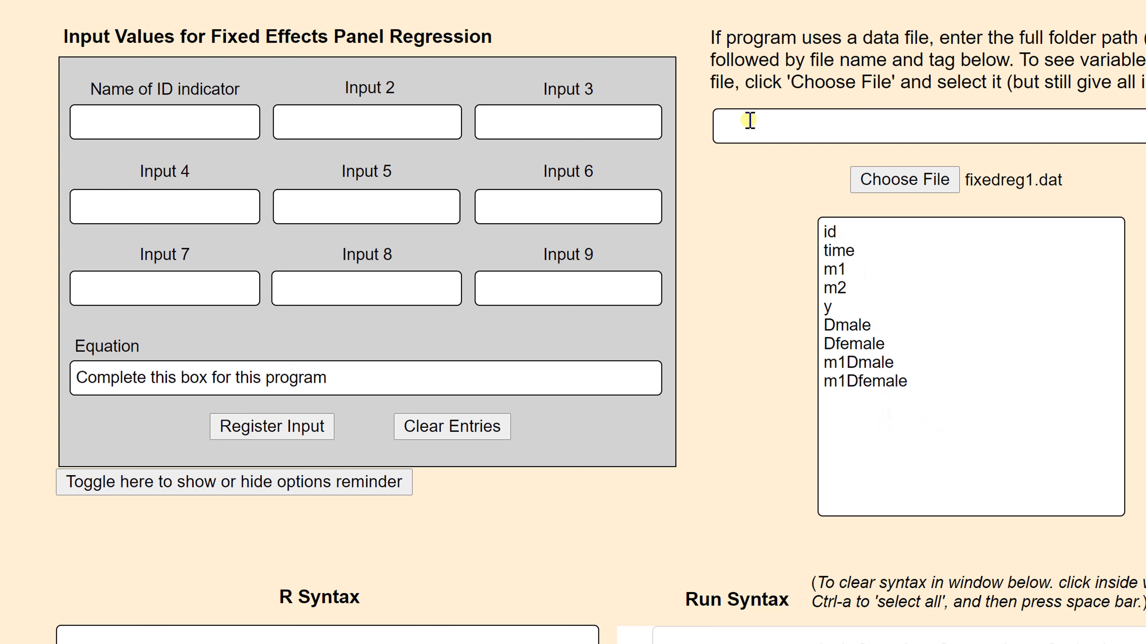
Enter c:\ret\fixedreg1.dat as the full path of the data file
{"action": "left_click", "coordinate": [748, 117]}
{"action": "type", "text": "c:\\ret\\"}
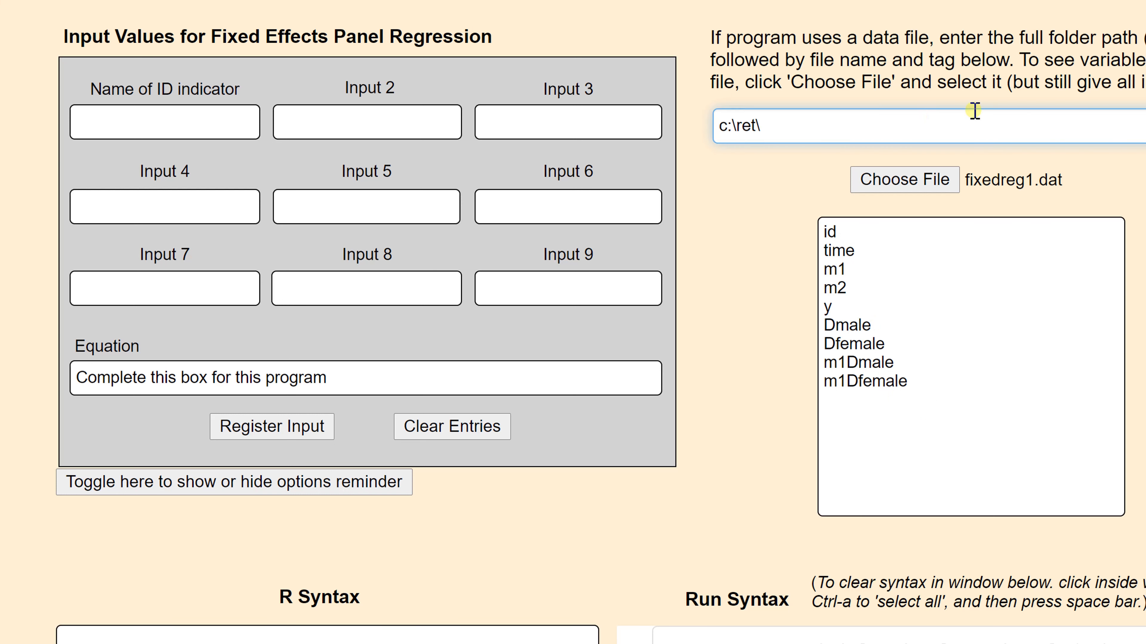
{"action": "type", "text": "fixedreg1.dat"}
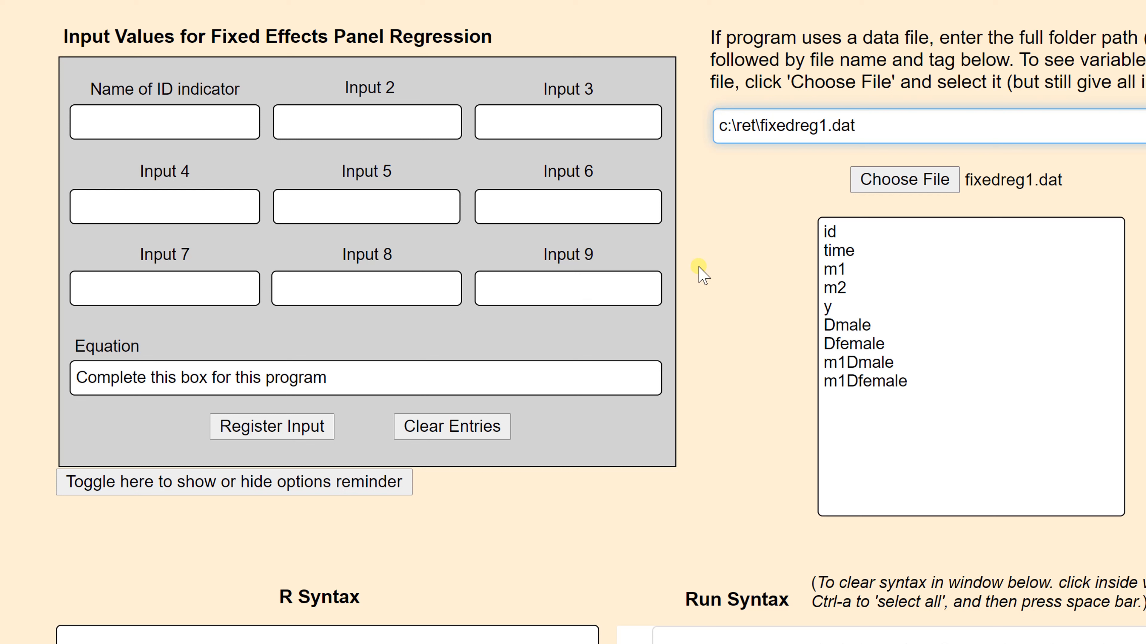
Switch to SPSS, examine the data layout in fixedregwide.sav, fixedreglong2.sav and fixedreglong.sav, and return to the regression form
{"action": "mouse_move", "coordinate": [288, 643]}
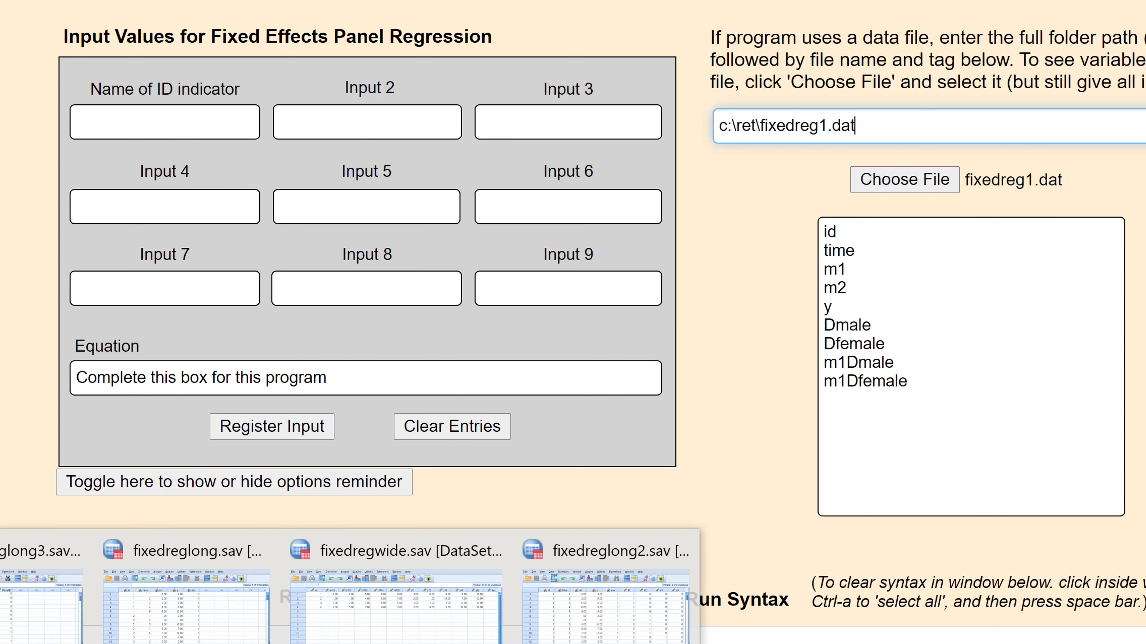
{"action": "left_click", "coordinate": [394, 637]}
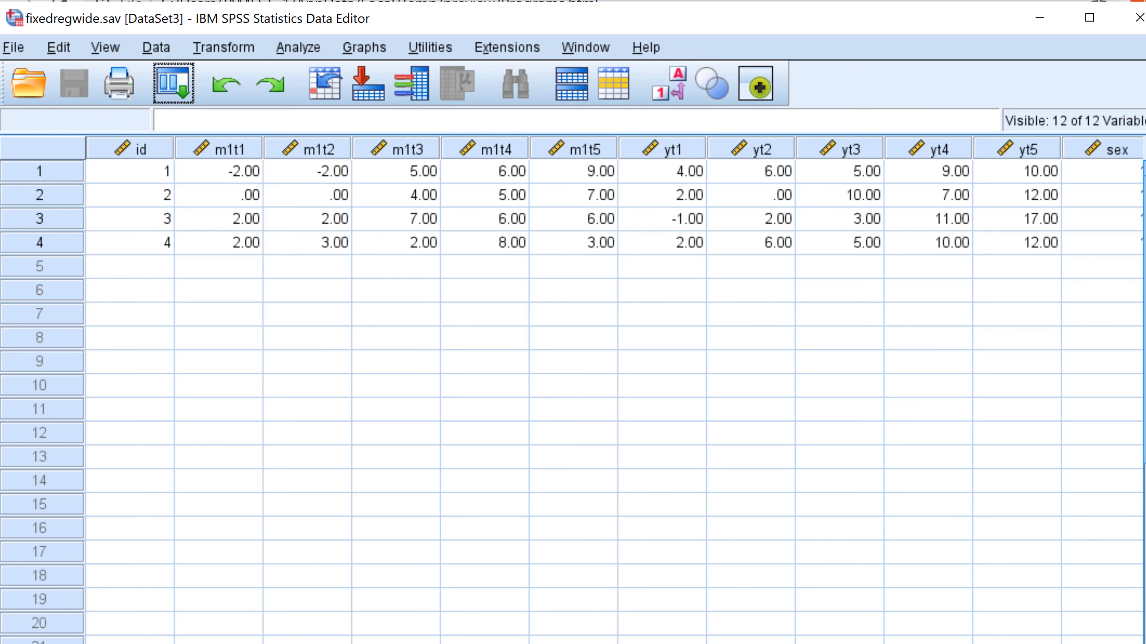
{"action": "key", "text": "alt+Tab"}
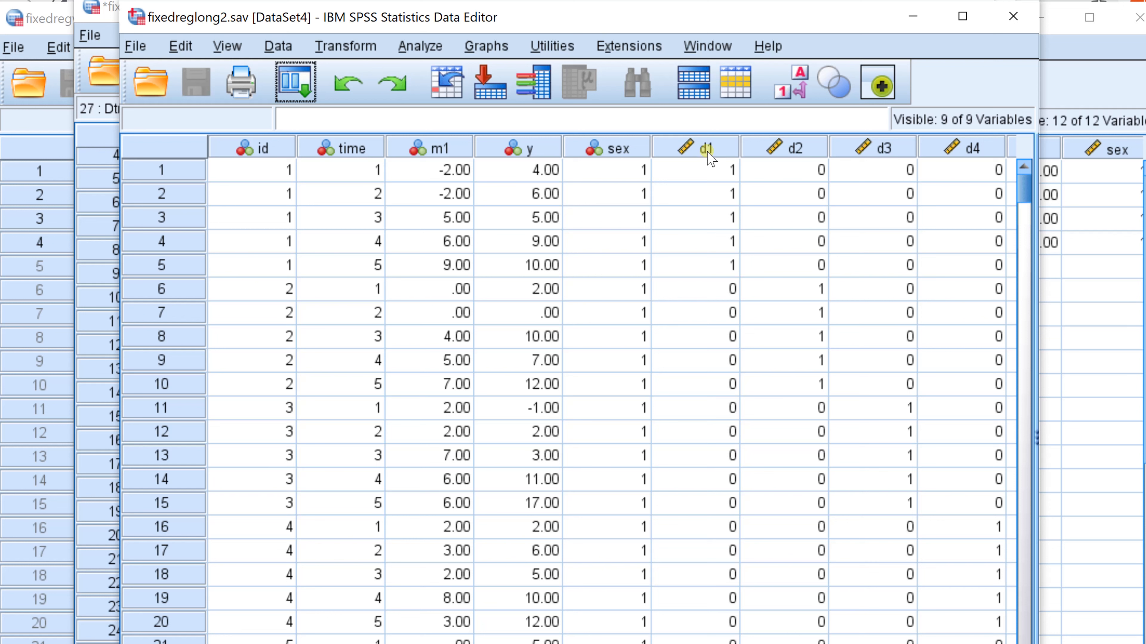
{"action": "mouse_move", "coordinate": [721, 155]}
{"action": "left_click", "coordinate": [912, 16]}
{"action": "left_click", "coordinate": [867, 6]}
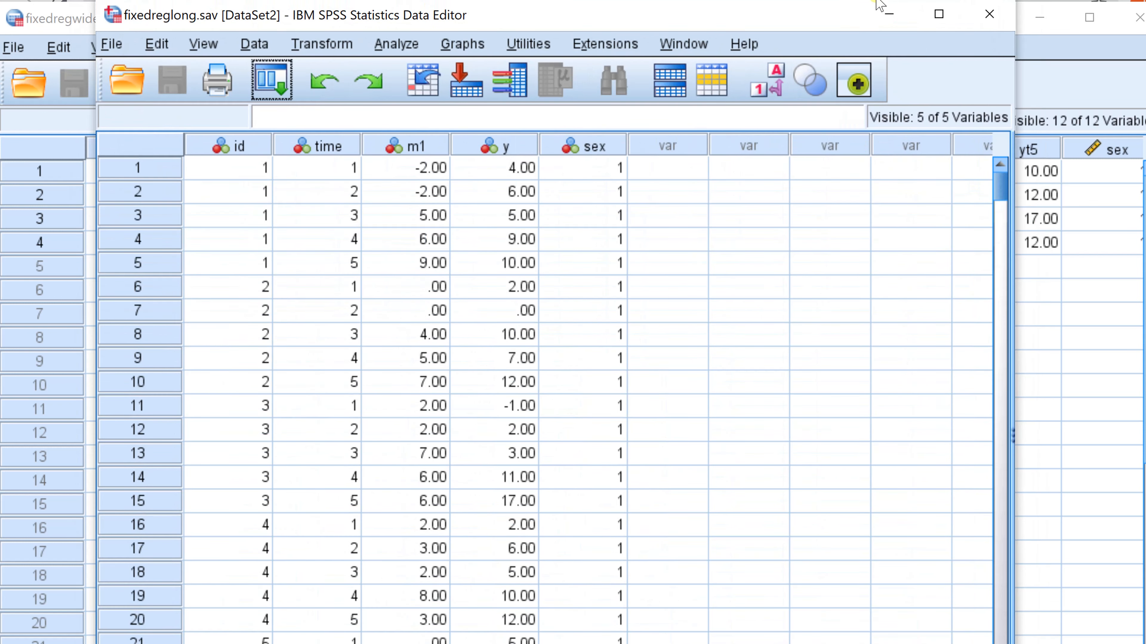
{"action": "left_click", "coordinate": [891, 10]}
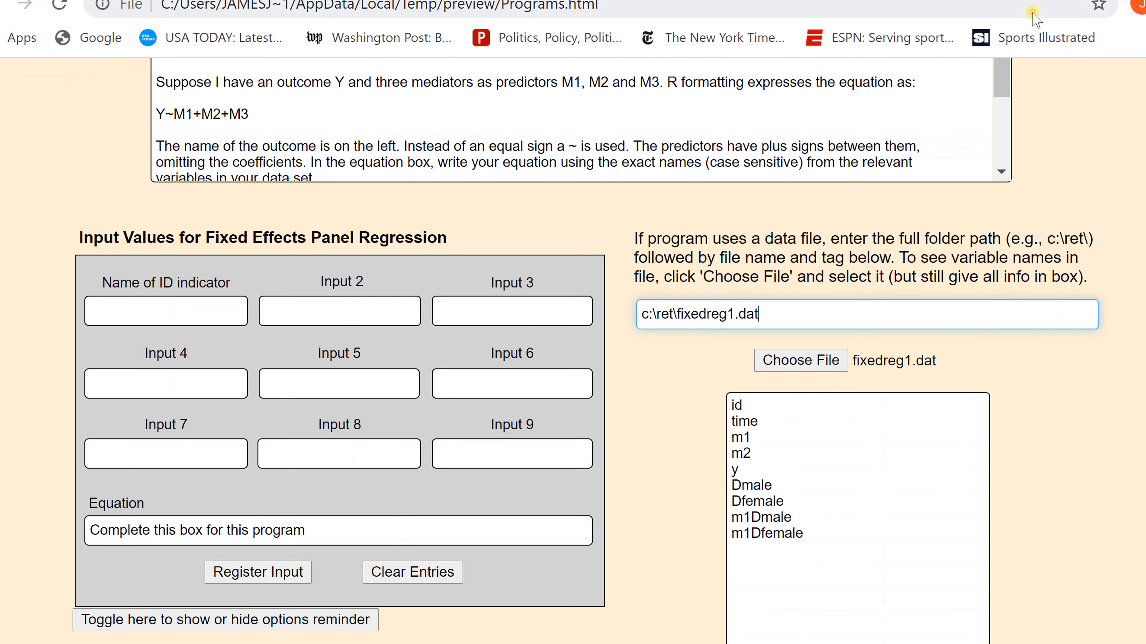
{"action": "left_click", "coordinate": [1040, 17]}
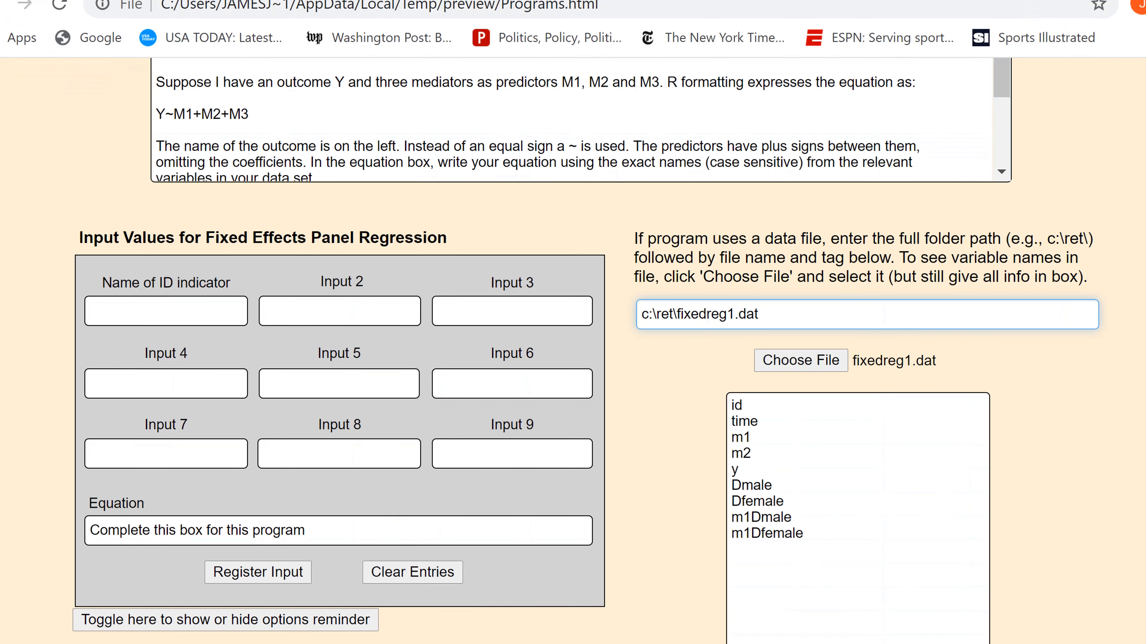
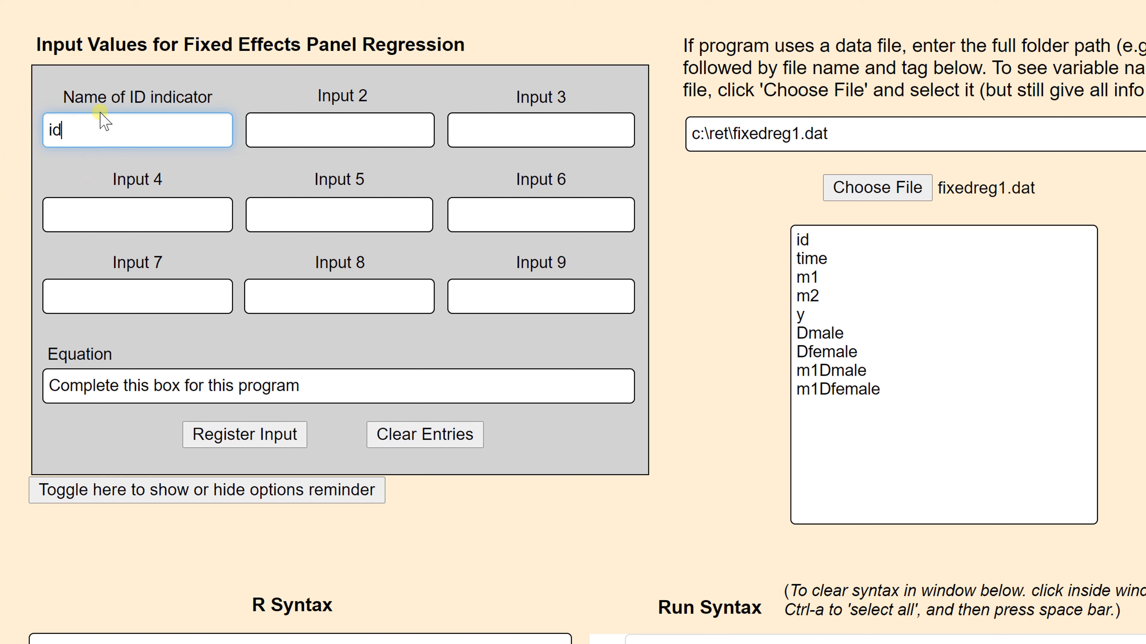
Replace the placeholder text in the equation box with y~m1+m2 and register the input
{"action": "left_click", "coordinate": [351, 385]}
{"action": "left_click_drag", "start_coordinate": [316, 382], "coordinate": [45, 384]}
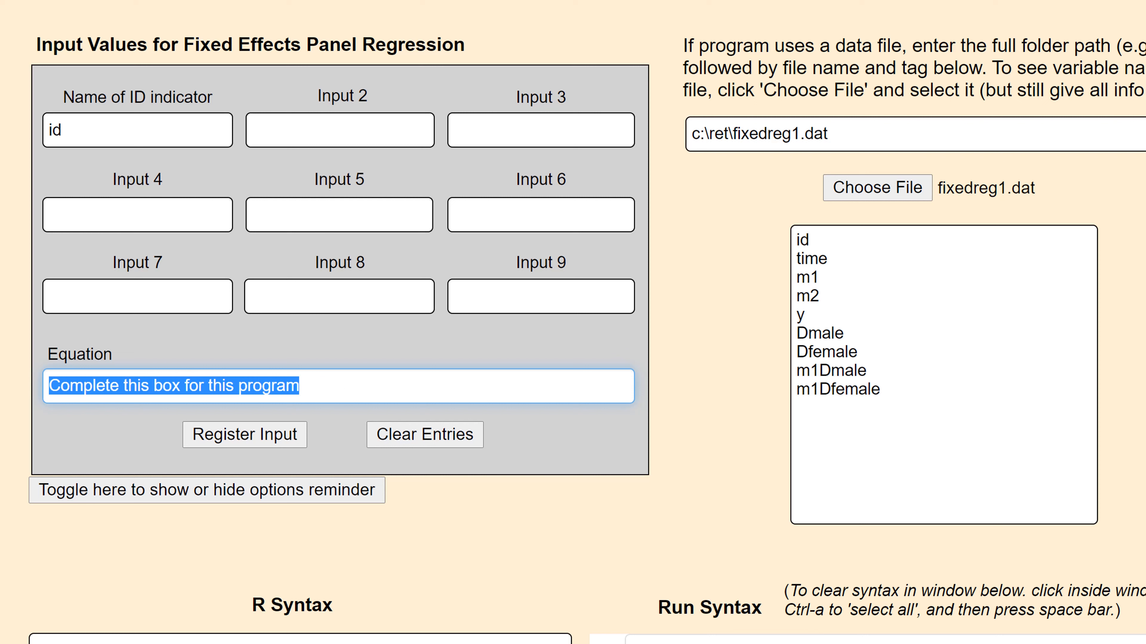
{"action": "type", "text": "y"}
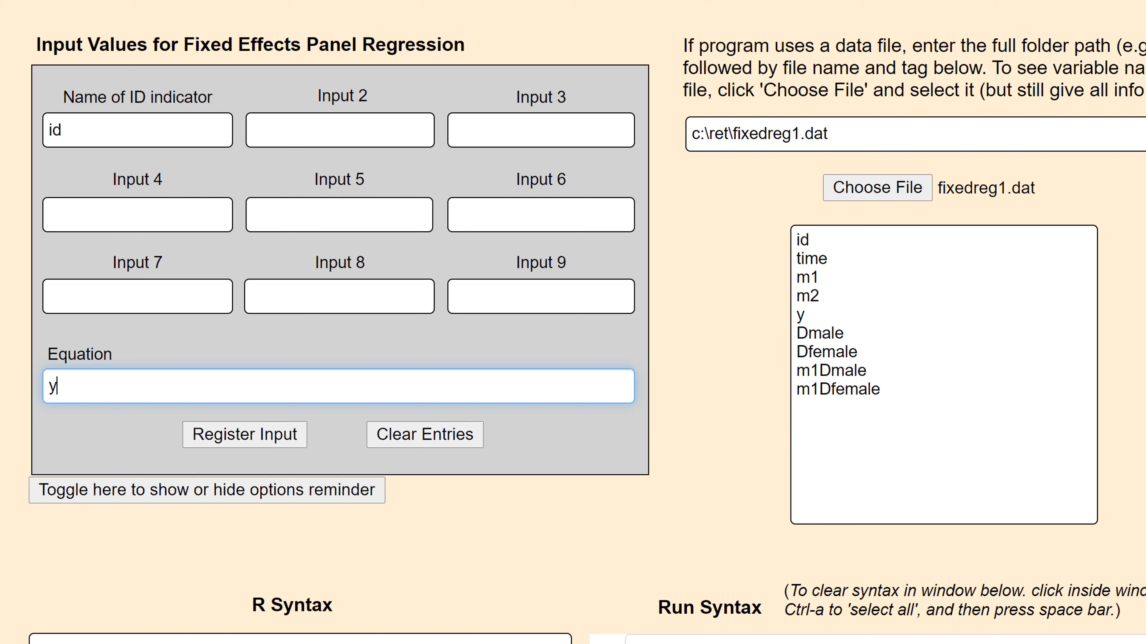
{"action": "type", "text": "~m1+m2"}
{"action": "left_click", "coordinate": [251, 439]}
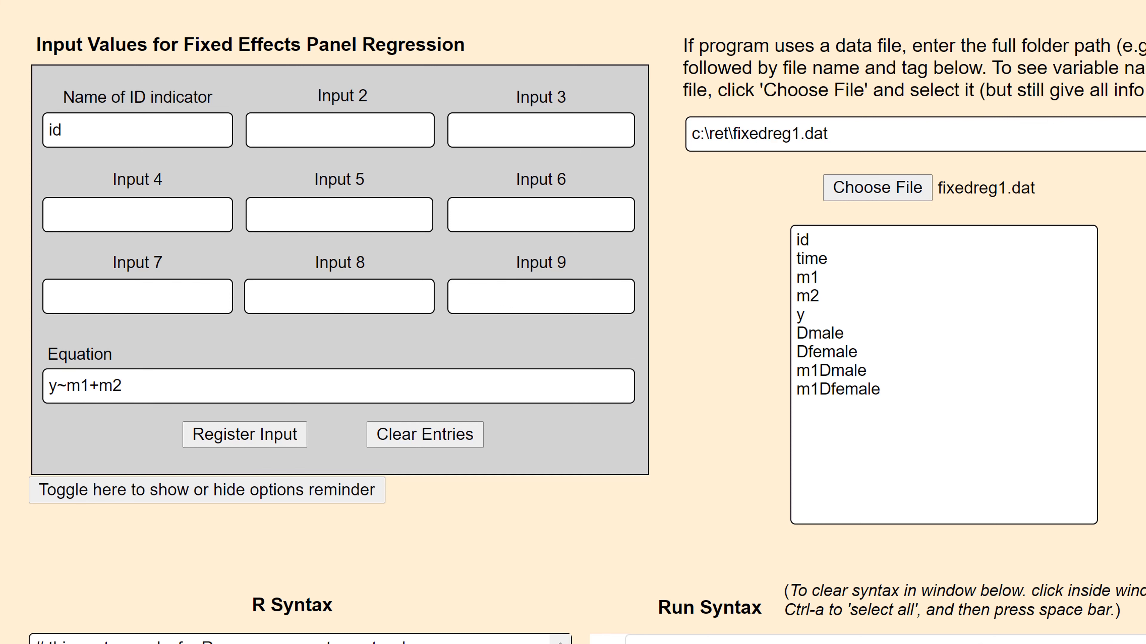
Copy the generated R syntax for the y~m1+m2 model and run it in the R Console
{"action": "scroll", "coordinate": [342, 132], "scroll_direction": "down", "scroll_amount": 10}
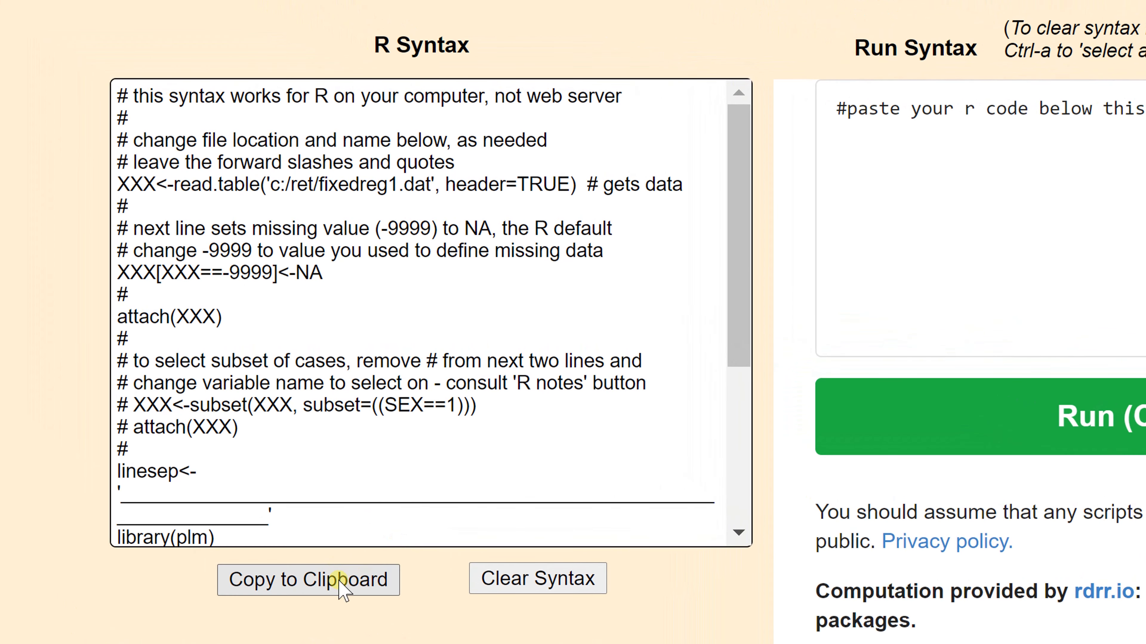
{"action": "left_click", "coordinate": [343, 587]}
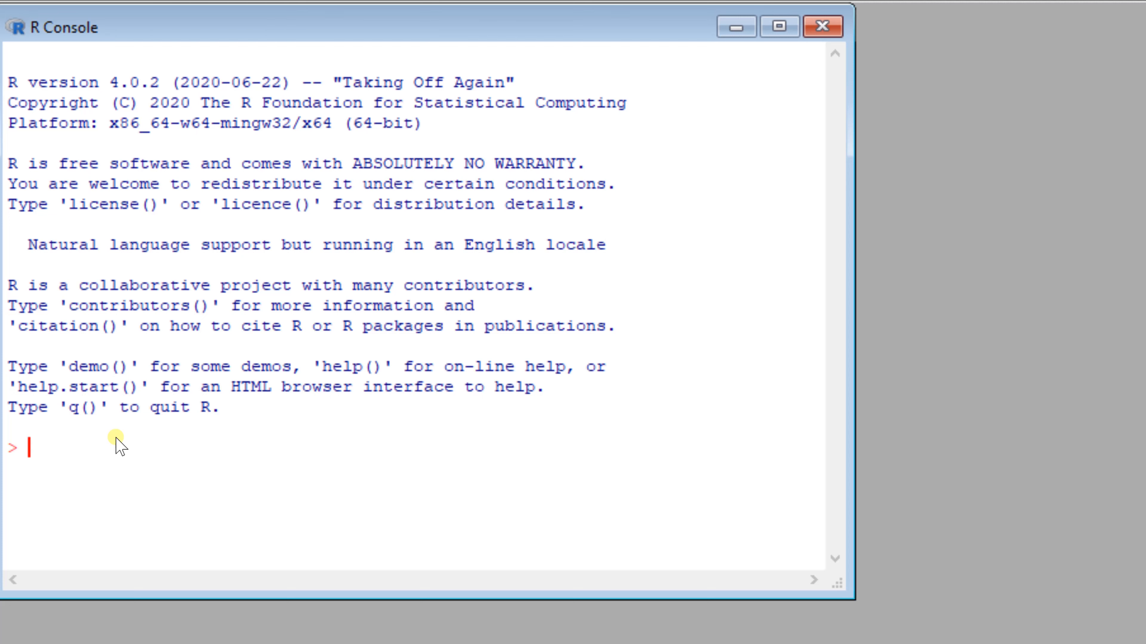
{"action": "key", "text": "ctrl+v"}
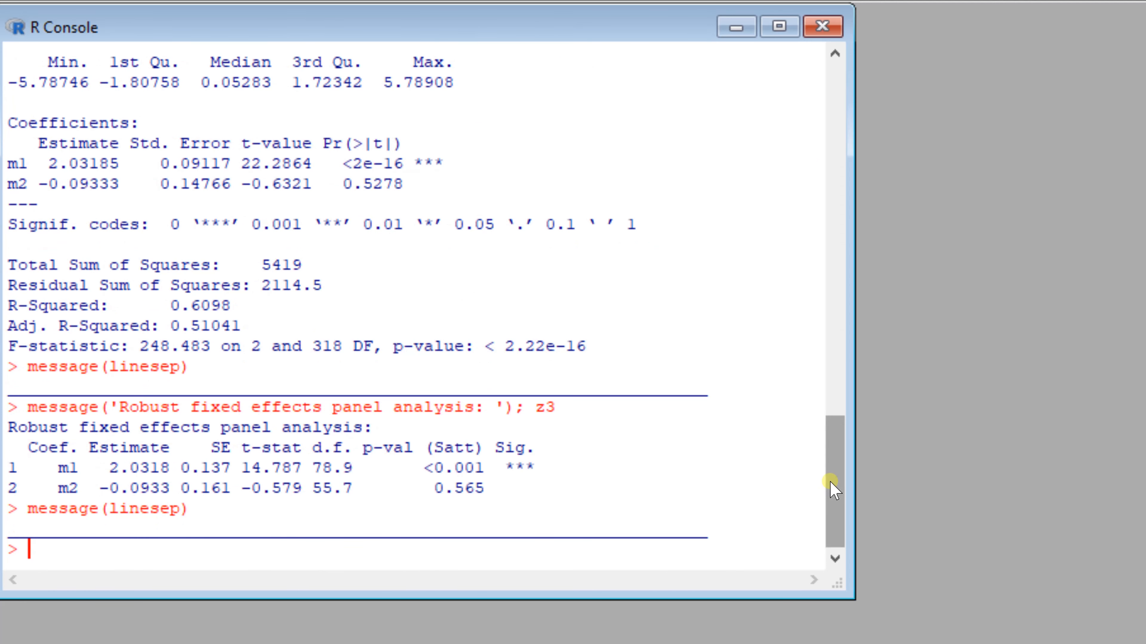
Review the traditional and robust fixed effects panel analysis output in the R Console and quit R with q()
{"action": "left_click_drag", "start_coordinate": [831, 481], "coordinate": [598, 277]}
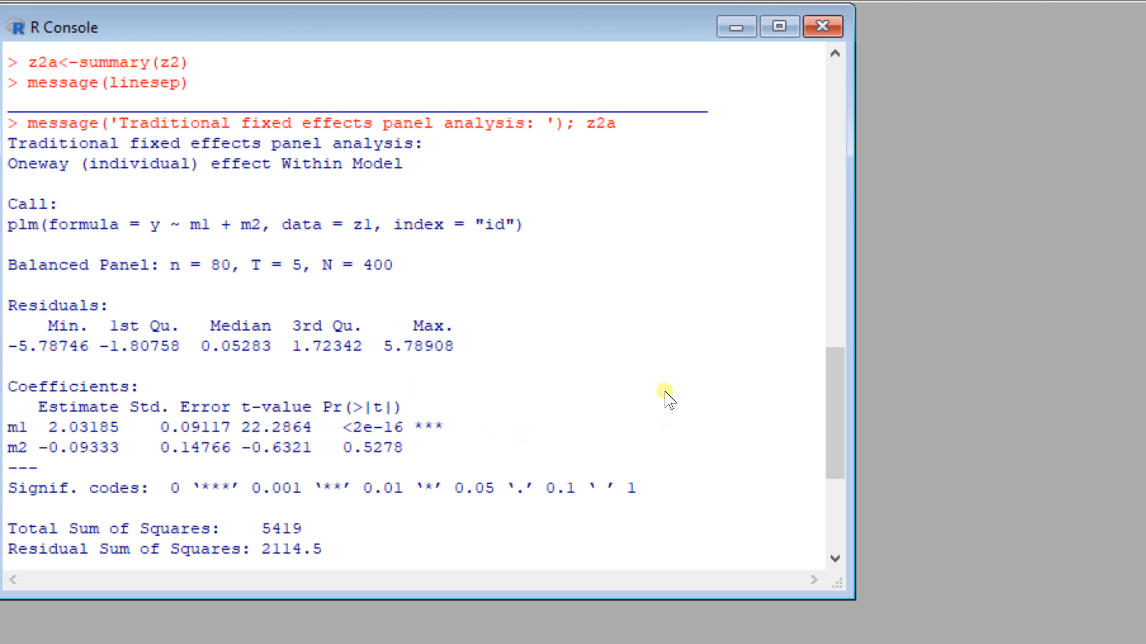
{"action": "left_click_drag", "start_coordinate": [834, 401], "coordinate": [830, 433]}
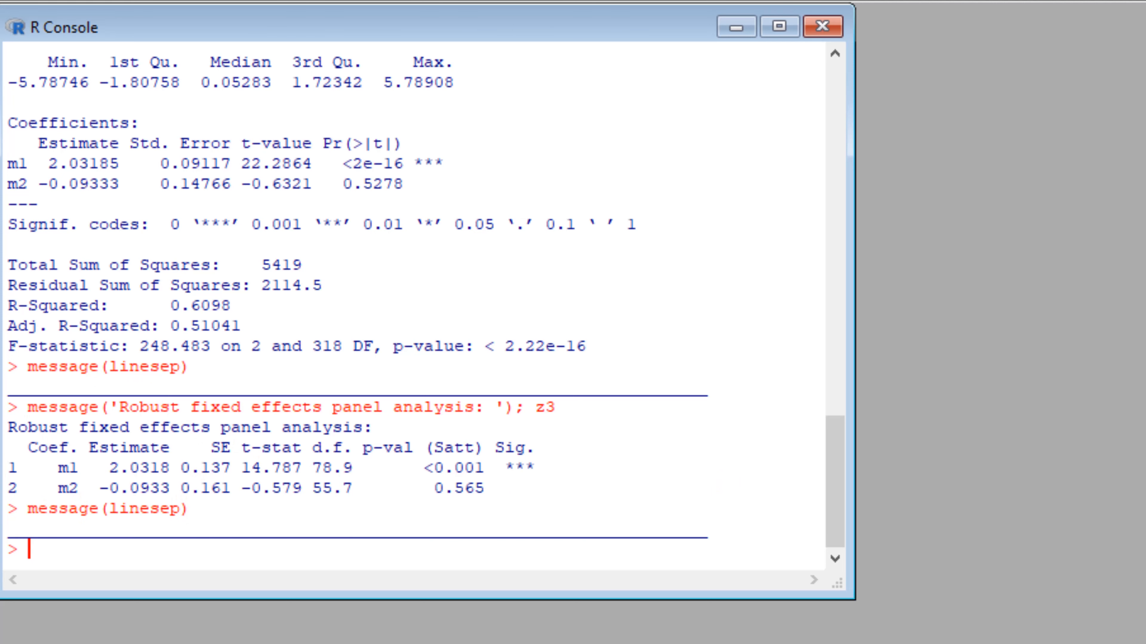
{"action": "type", "text": "q()"}
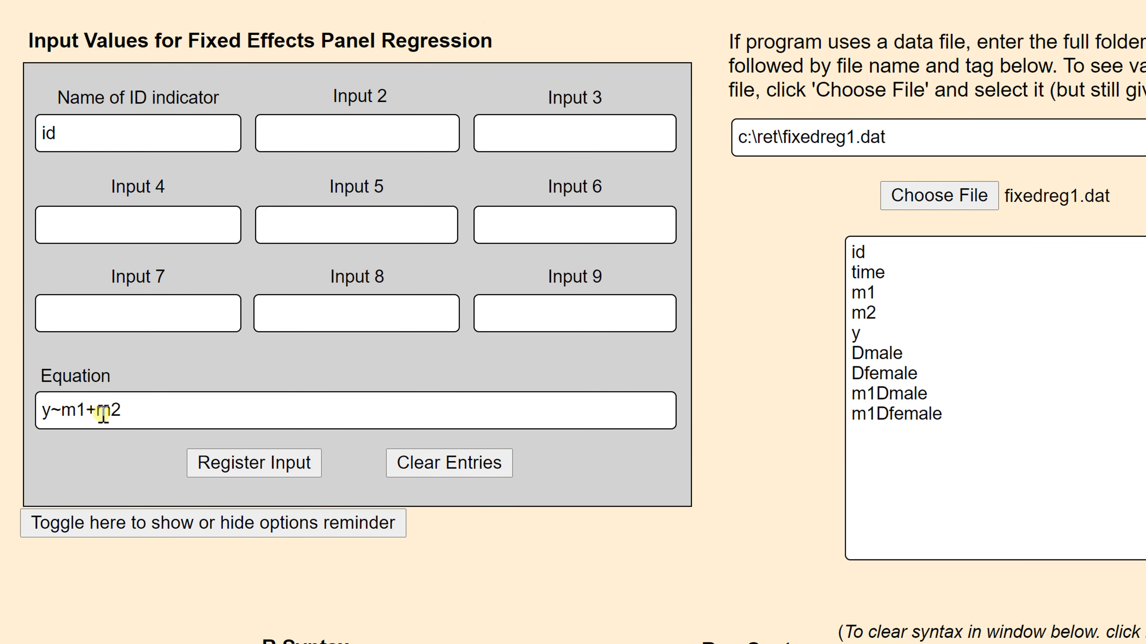
Add the term m1Dfemale to the equation, making it y~m1+m2+m1Dfemale, and register the input
{"action": "left_click", "coordinate": [151, 414]}
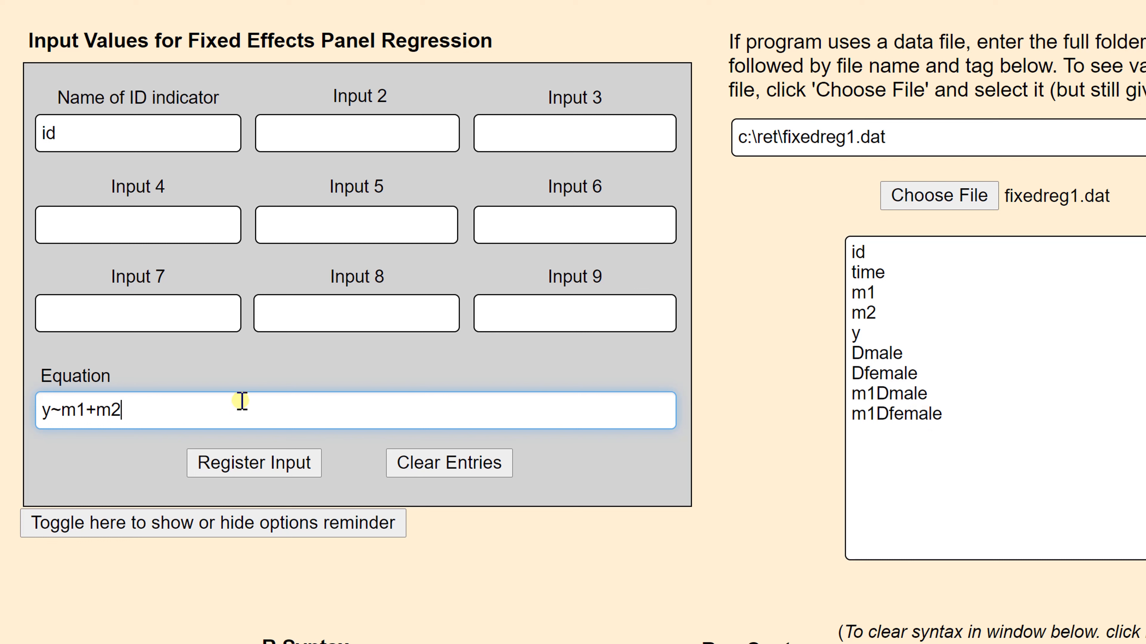
{"action": "type", "text": "+m1Dfema"}
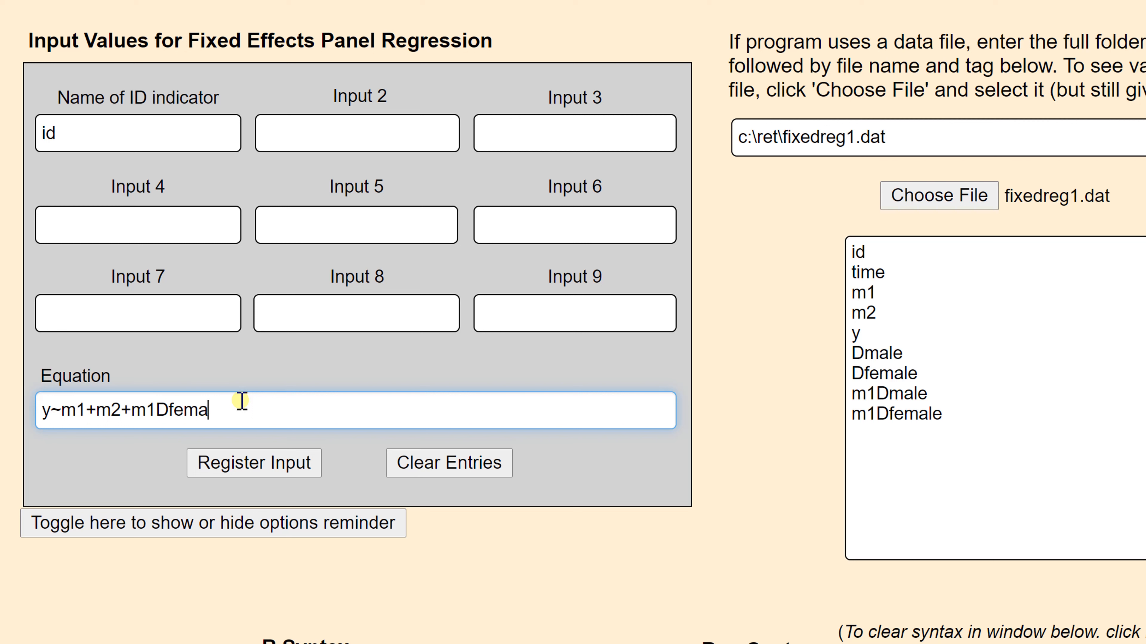
{"action": "type", "text": "le"}
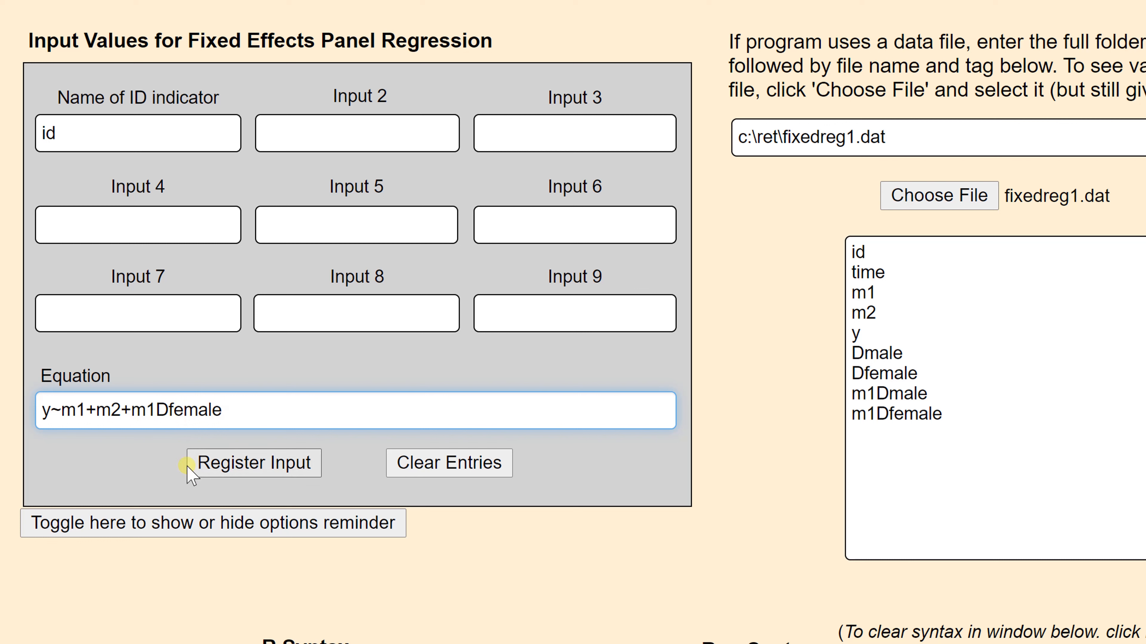
{"action": "left_click", "coordinate": [249, 469]}
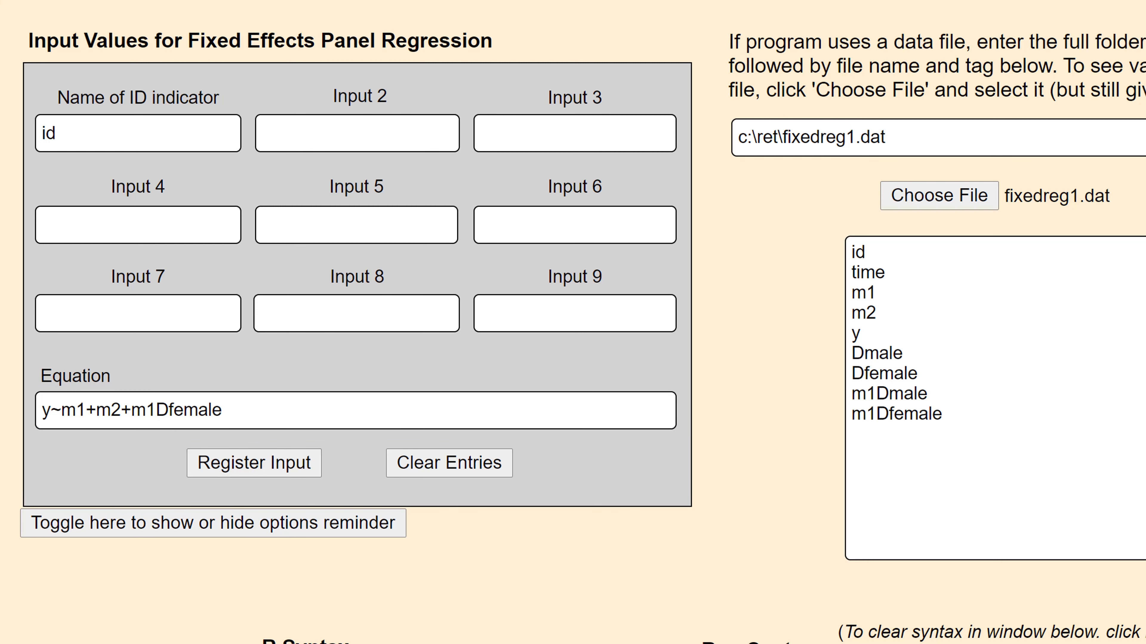
Copy the updated R syntax containing the m1Dfemale term and run it in a new R Console session
{"action": "scroll", "coordinate": [368, 456], "scroll_direction": "down", "scroll_amount": 10}
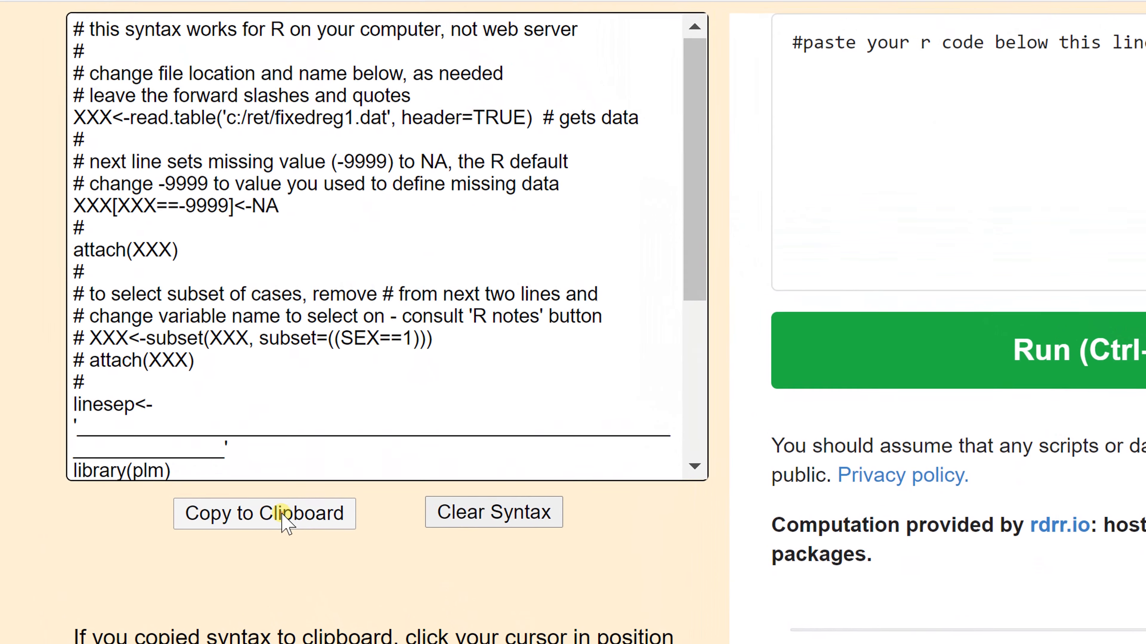
{"action": "left_click", "coordinate": [207, 373]}
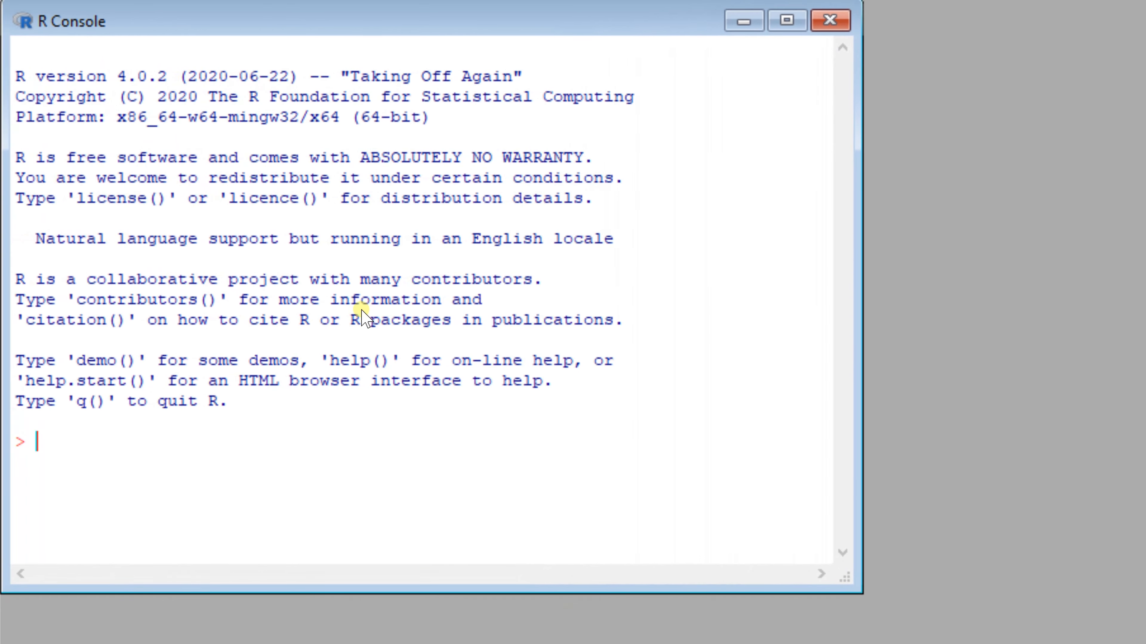
{"action": "key", "text": "ctrl+v"}
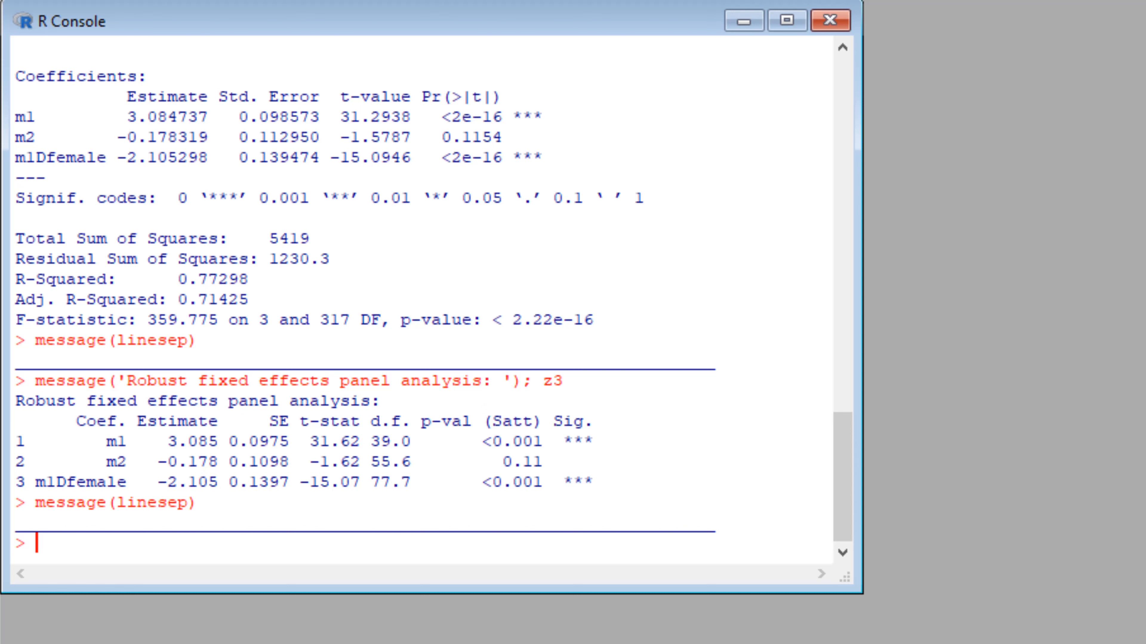
Quit R with q() without saving the workspace image
{"action": "type", "text": "q()"}
{"action": "key", "text": "Return"}
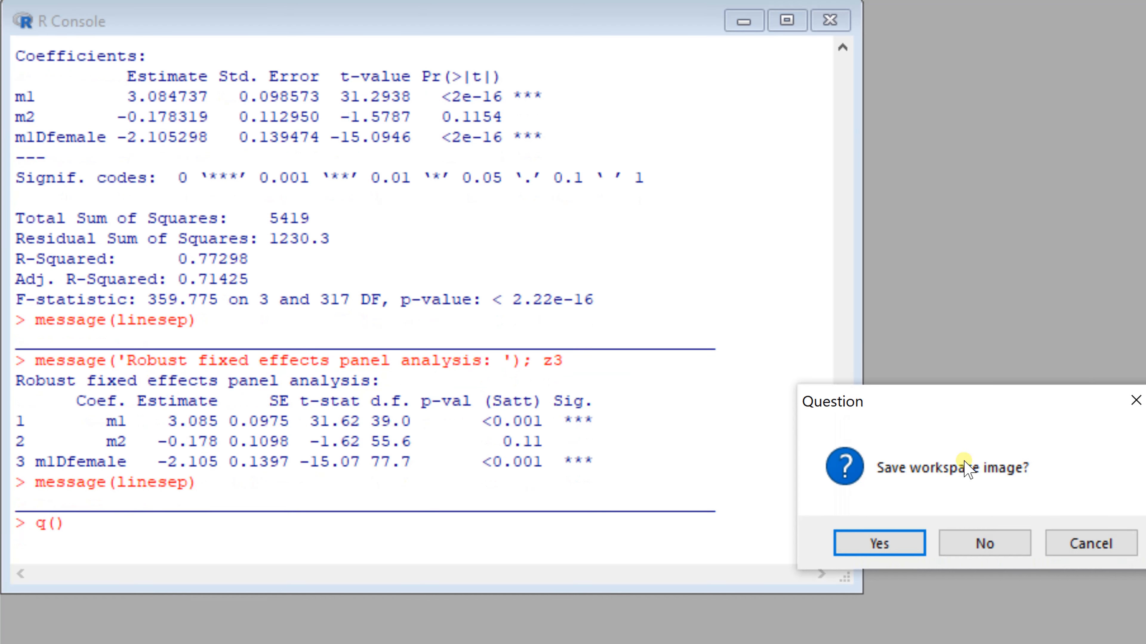
{"action": "left_click", "coordinate": [1004, 537]}
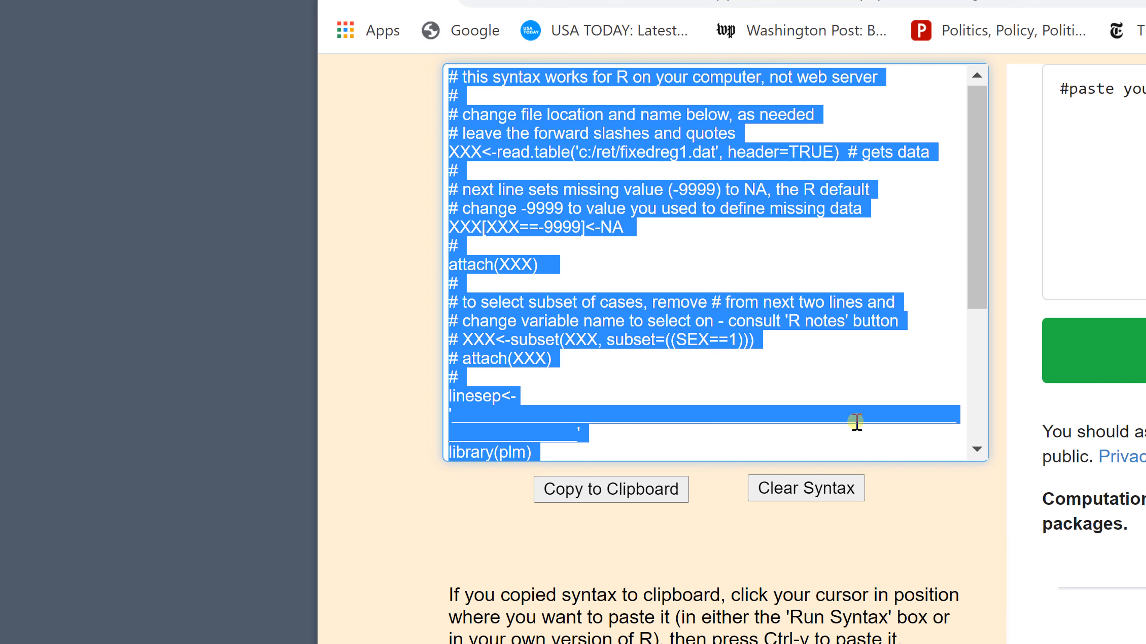
Change the m1Dfemale term in the equation to m1Dmale, giving y~m1+m2+m1Dmale, and register the input
{"action": "scroll", "coordinate": [722, 361], "scroll_direction": "up", "scroll_amount": 8}
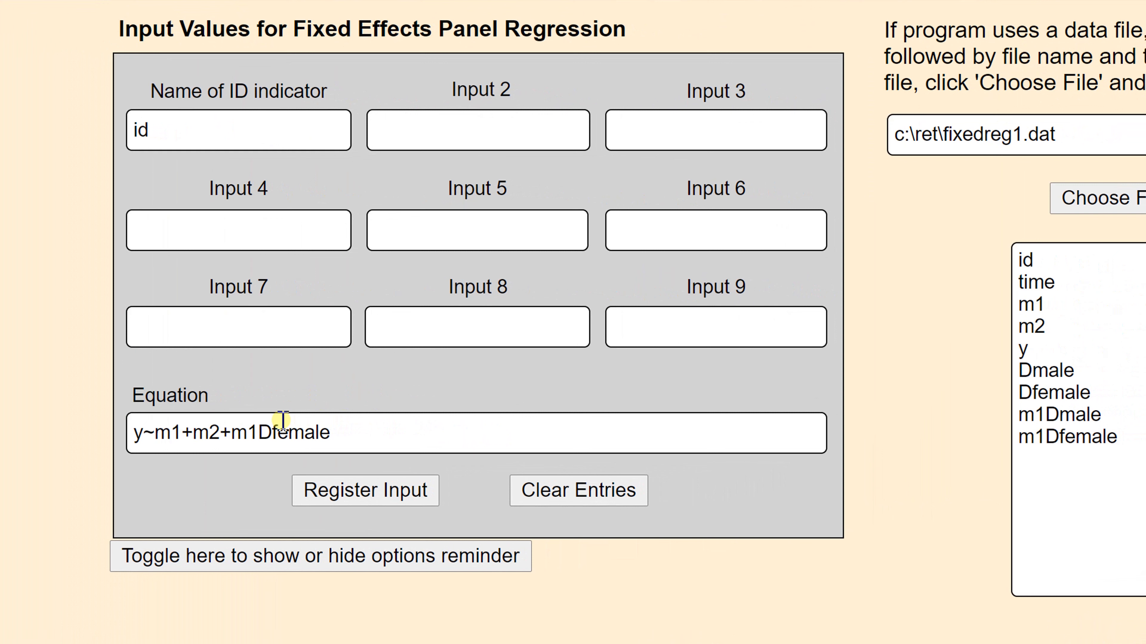
{"action": "left_click", "coordinate": [282, 420]}
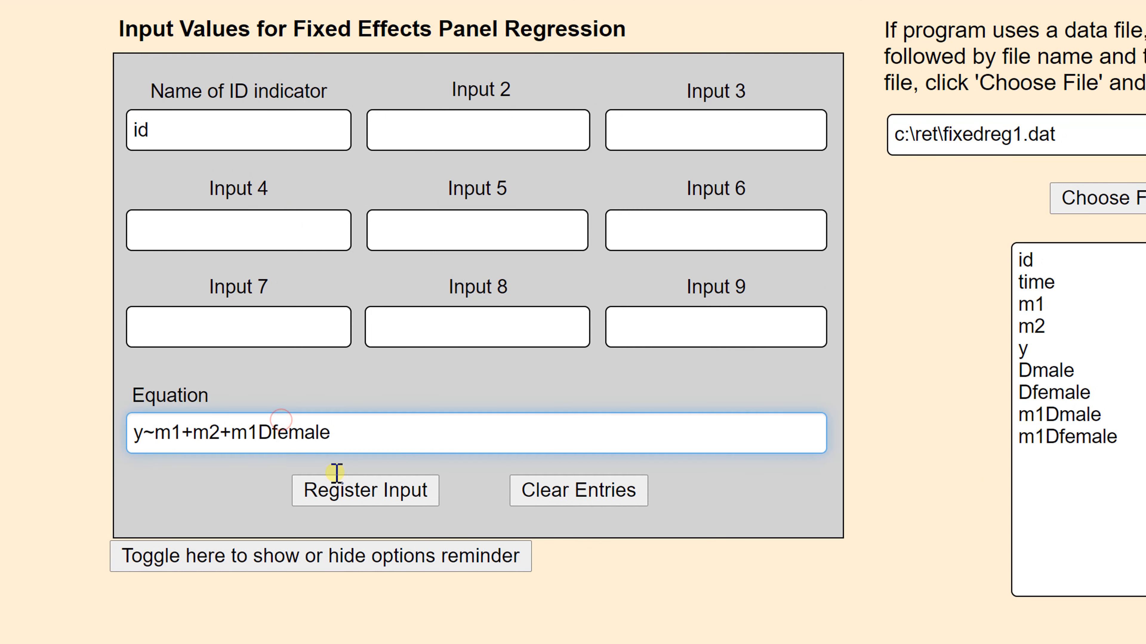
{"action": "key", "text": "BackSpace"}
{"action": "key", "text": "Delete"}
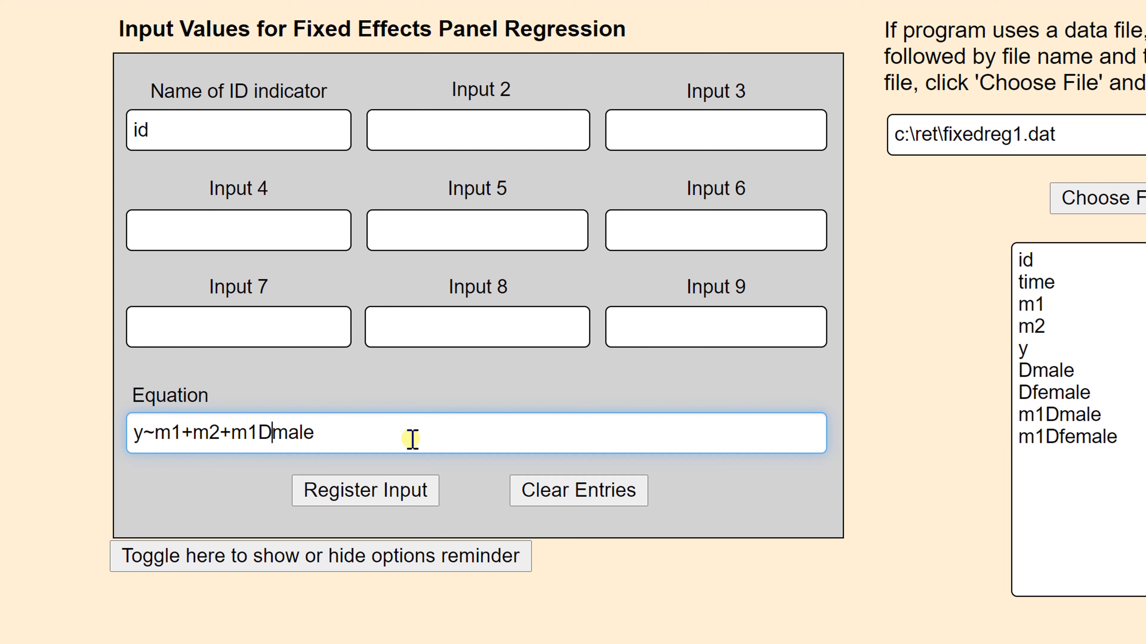
{"action": "left_click", "coordinate": [386, 491]}
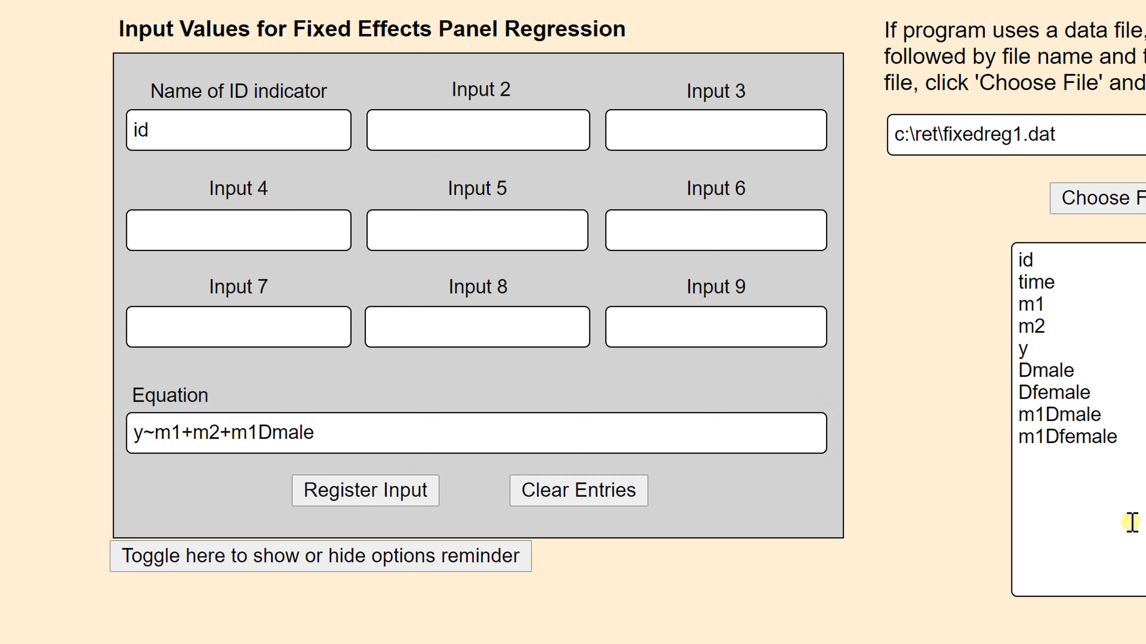
Copy the regenerated R syntax containing the m1Dmale term and run it in a new R Console session
{"action": "scroll", "coordinate": [573, 322], "scroll_direction": "down", "scroll_amount": 10}
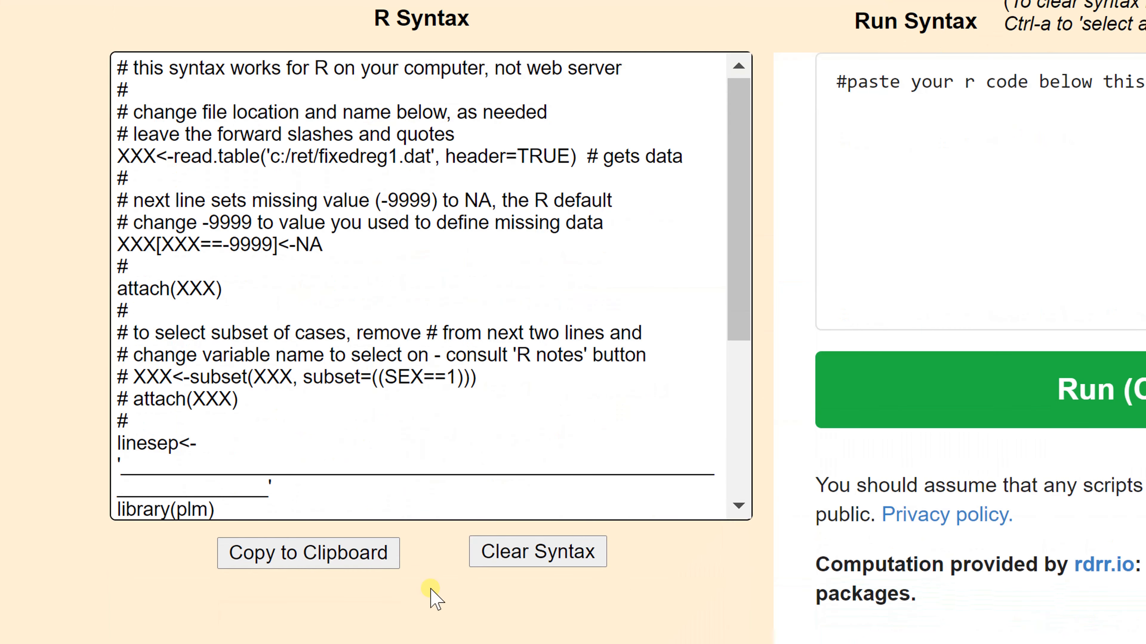
{"action": "left_click", "coordinate": [325, 551]}
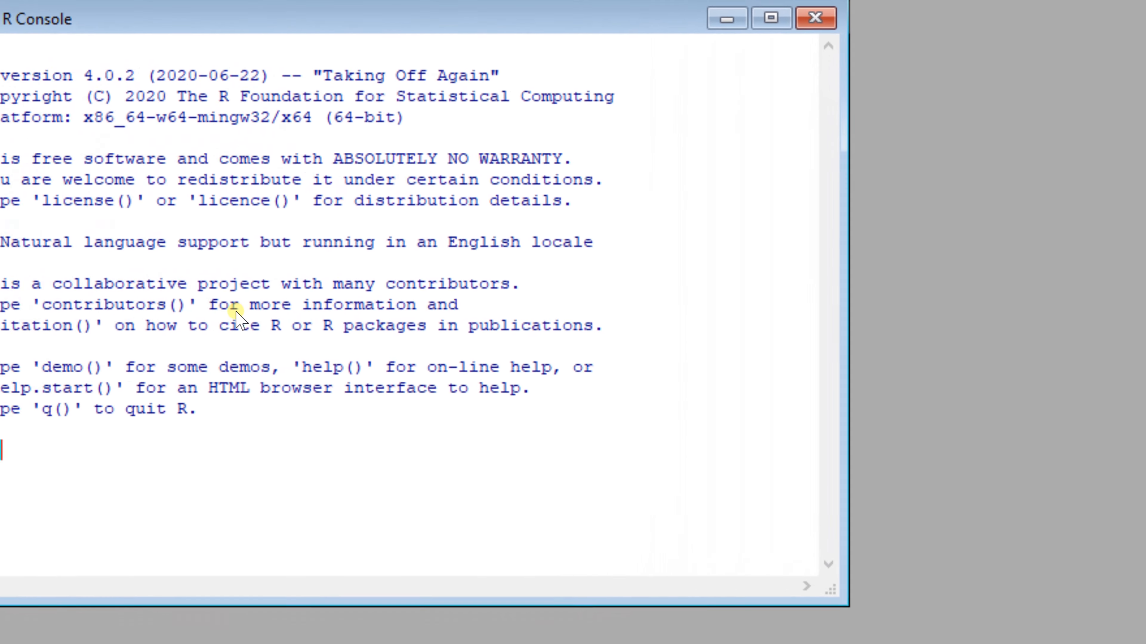
{"action": "key", "text": "ctrl+v"}
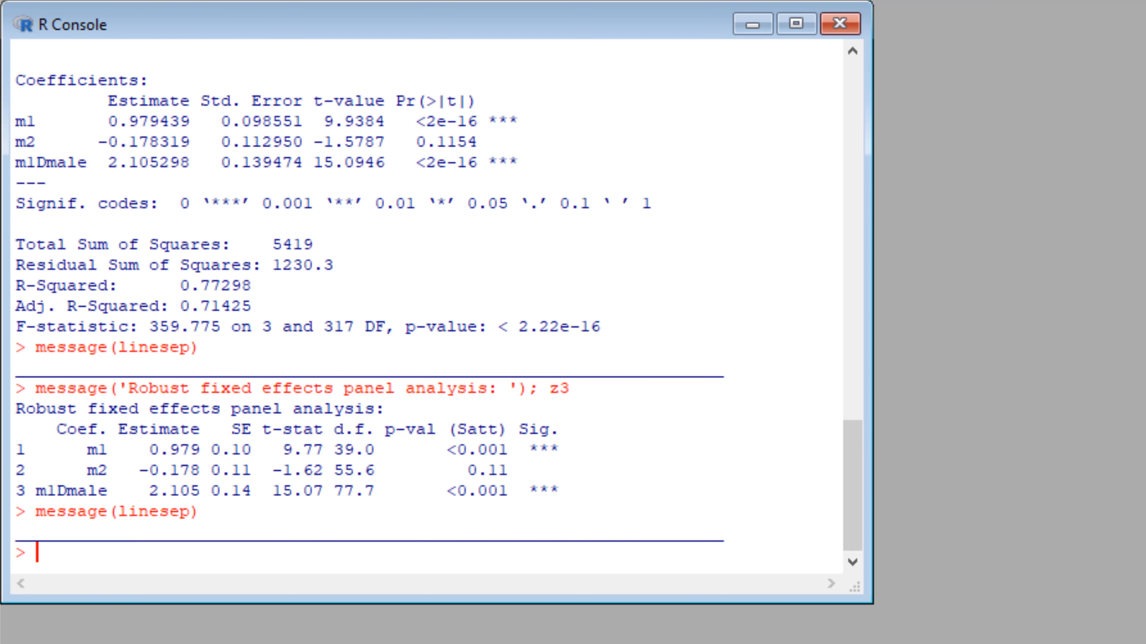
Quit R with q() without saving the workspace image
{"action": "type", "text": "q()"}
{"action": "key", "text": "Return"}
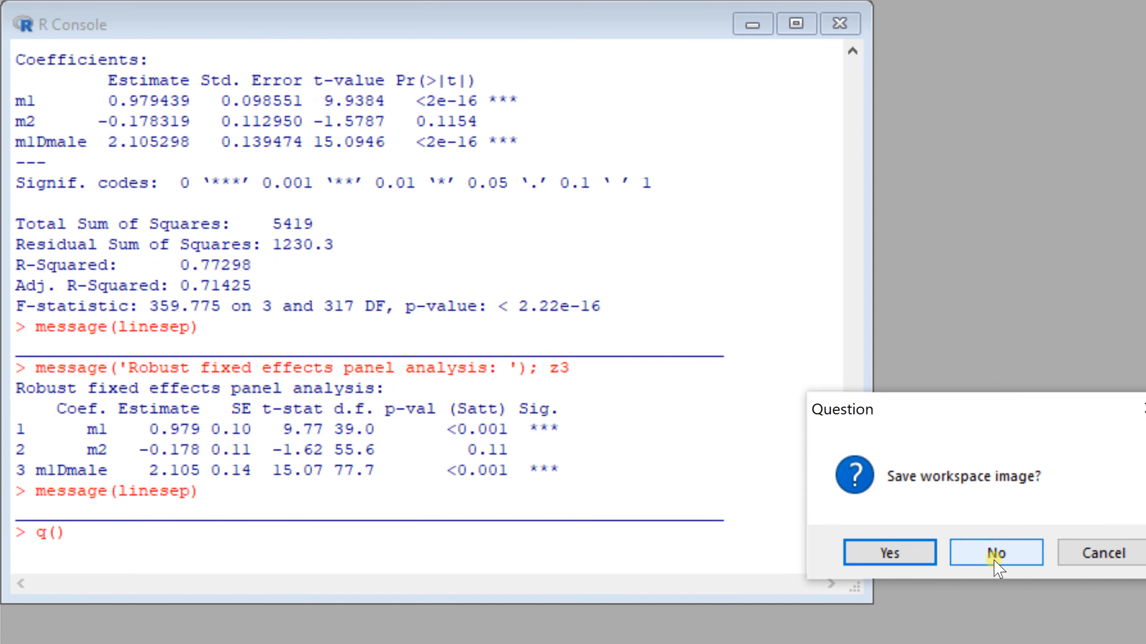
{"action": "left_click", "coordinate": [999, 553]}
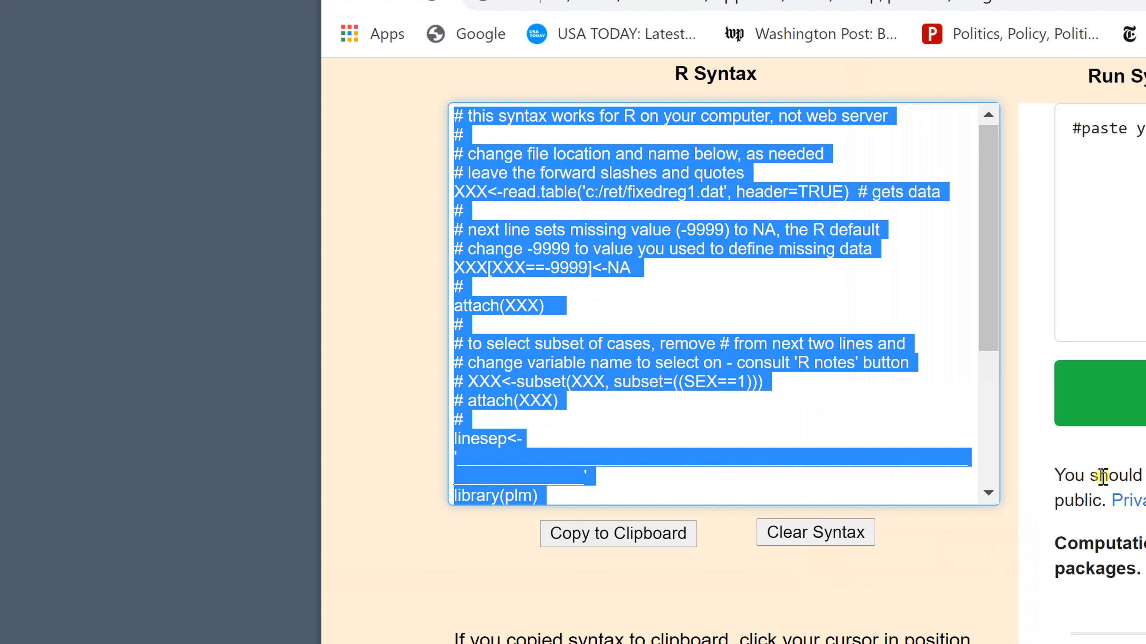
Change the data file path in the web form to c:\ret\fixedreg2.dat
{"action": "scroll", "coordinate": [798, 352], "scroll_direction": "up", "scroll_amount": 15}
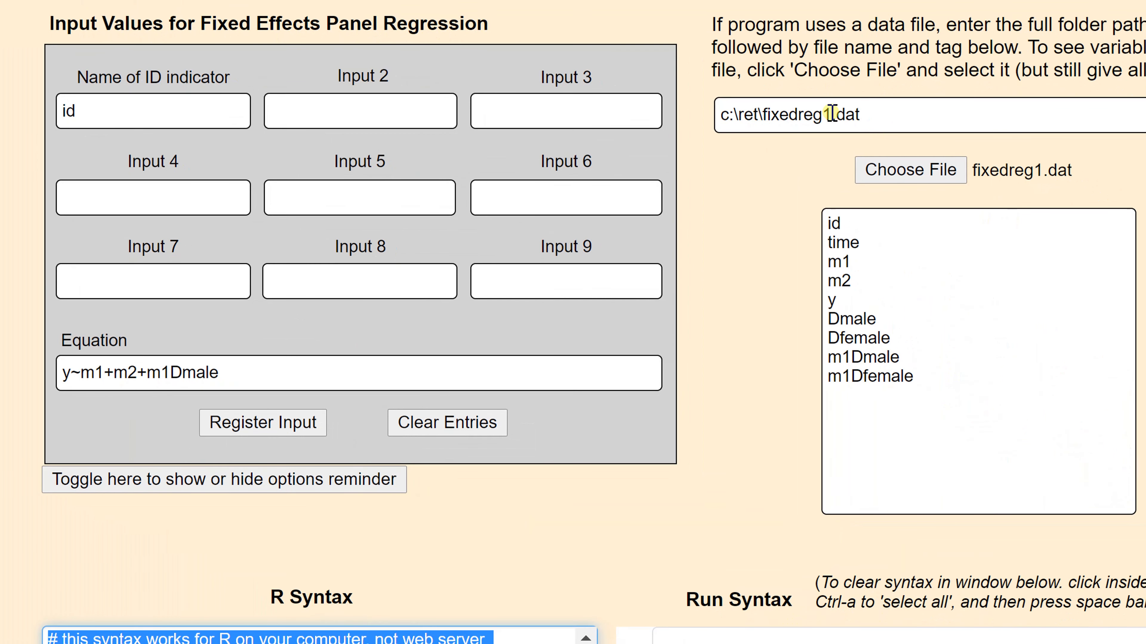
{"action": "left_click", "coordinate": [823, 114]}
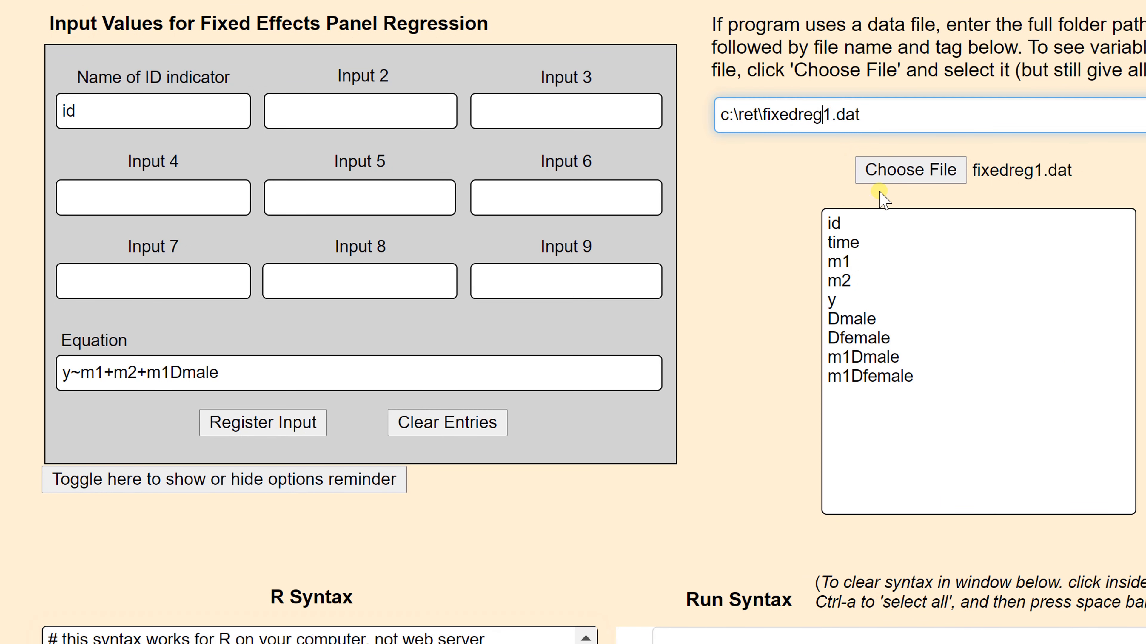
{"action": "key", "text": "BackSpace"}
{"action": "type", "text": "2"}
Load fixedreg2.dat from the ret folder as the chosen file to list its variable names
{"action": "left_click", "coordinate": [929, 168]}
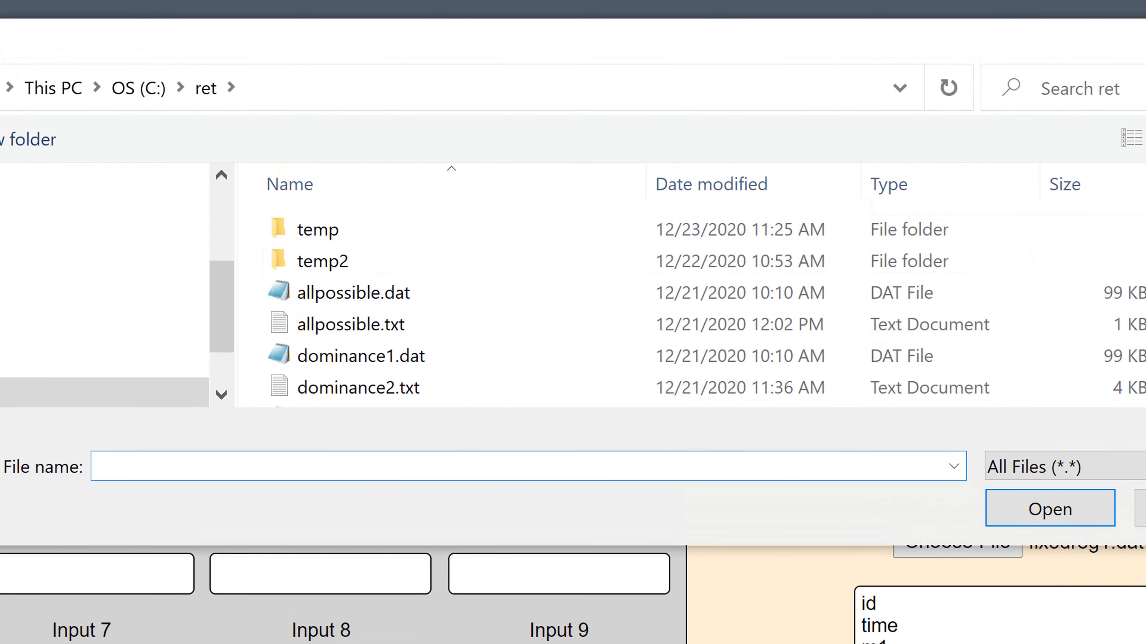
{"action": "scroll", "coordinate": [974, 223], "scroll_direction": "down", "scroll_amount": 2}
{"action": "scroll", "coordinate": [974, 224], "scroll_direction": "down", "scroll_amount": 1}
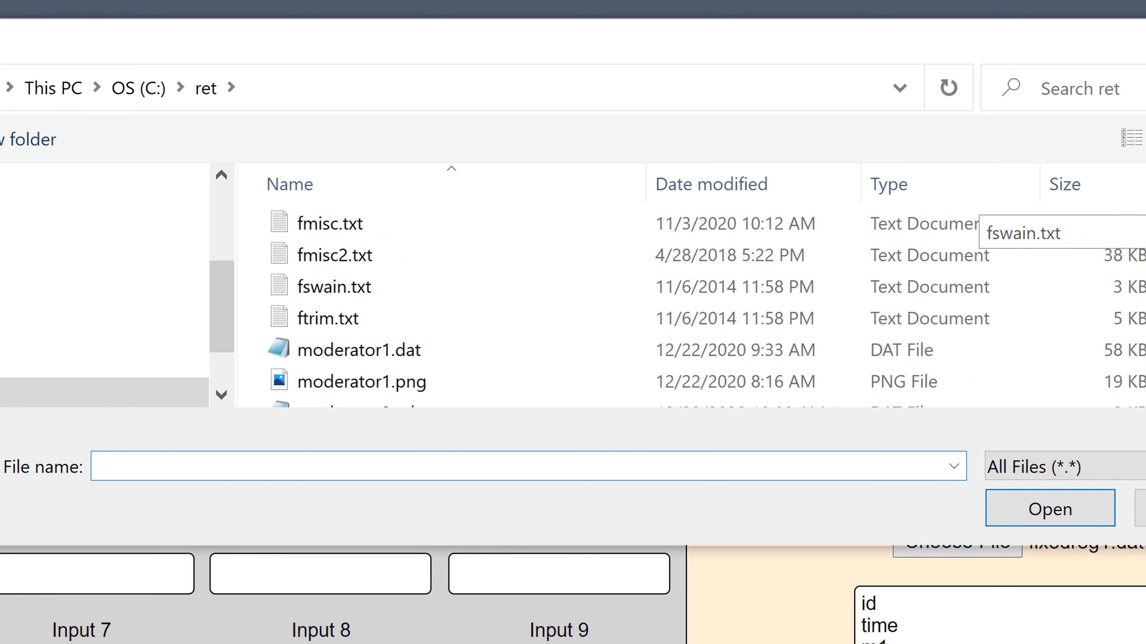
{"action": "scroll", "coordinate": [974, 223], "scroll_direction": "down", "scroll_amount": 1}
{"action": "scroll", "coordinate": [974, 224], "scroll_direction": "up", "scroll_amount": 2}
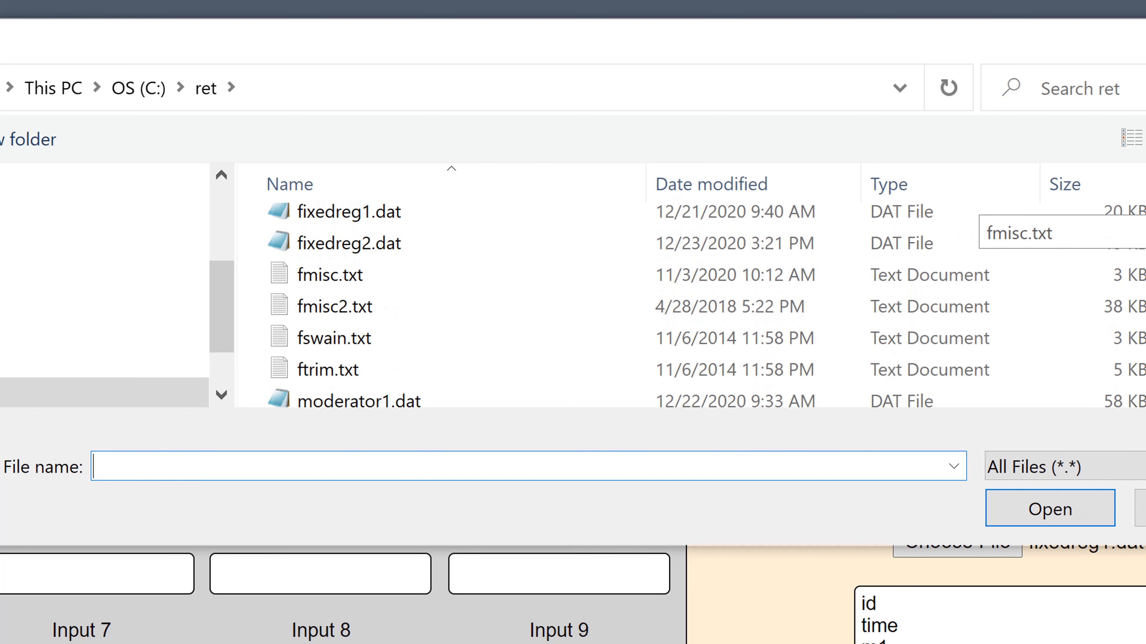
{"action": "left_click", "coordinate": [430, 264]}
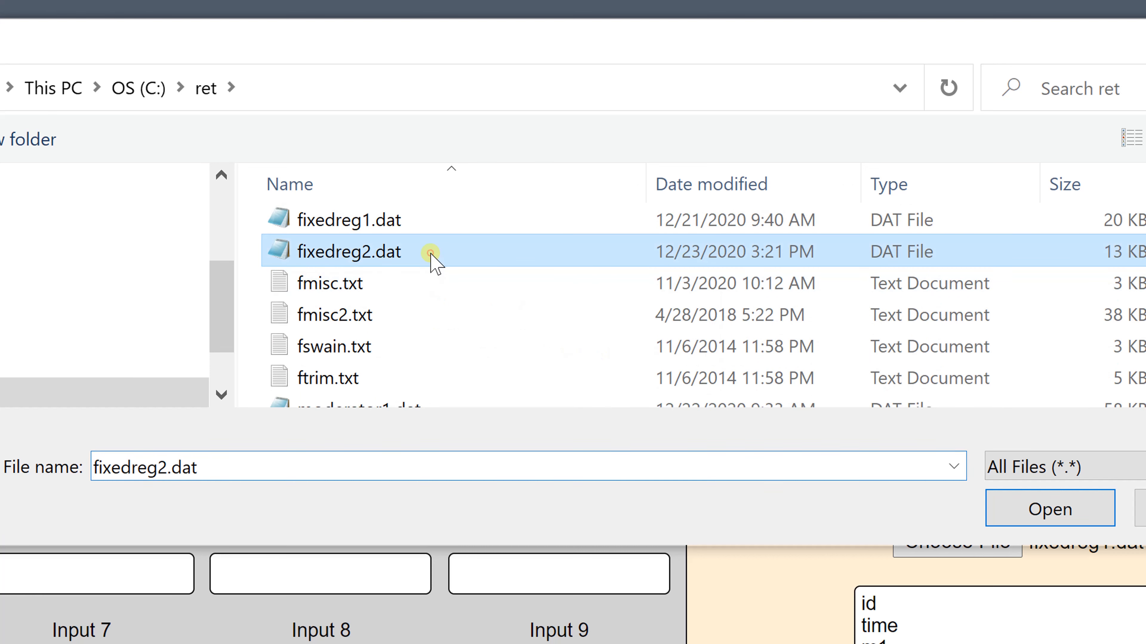
{"action": "left_click", "coordinate": [1047, 508]}
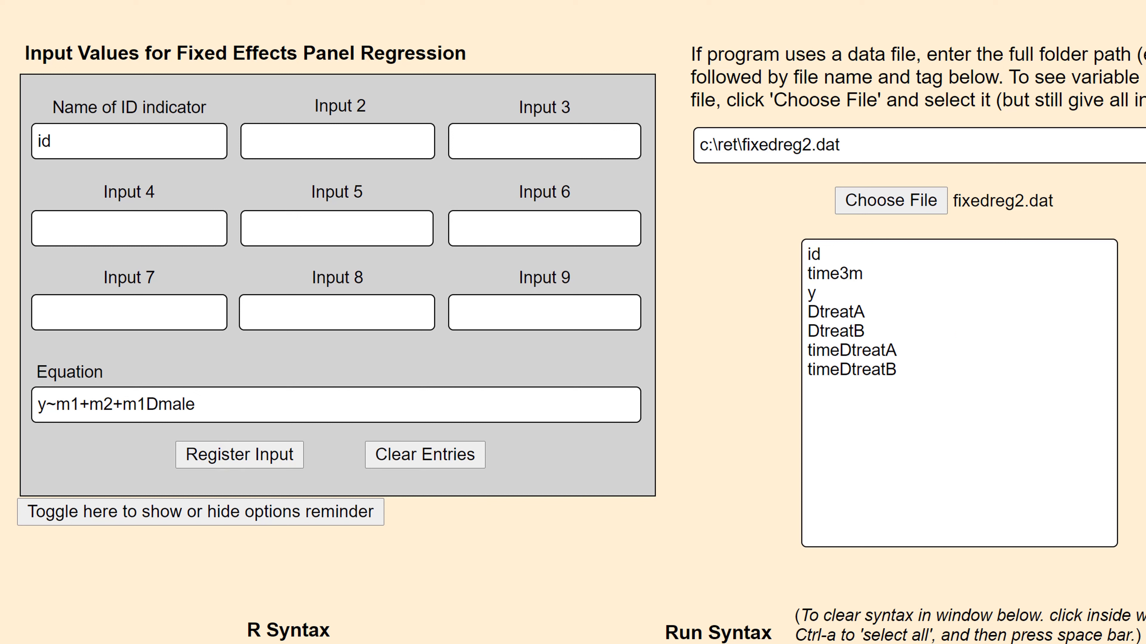
Switch to the SPSS data window containing time3m, DtreatA and DtreatB and examine the dataset from its first row
{"action": "mouse_move", "coordinate": [288, 643]}
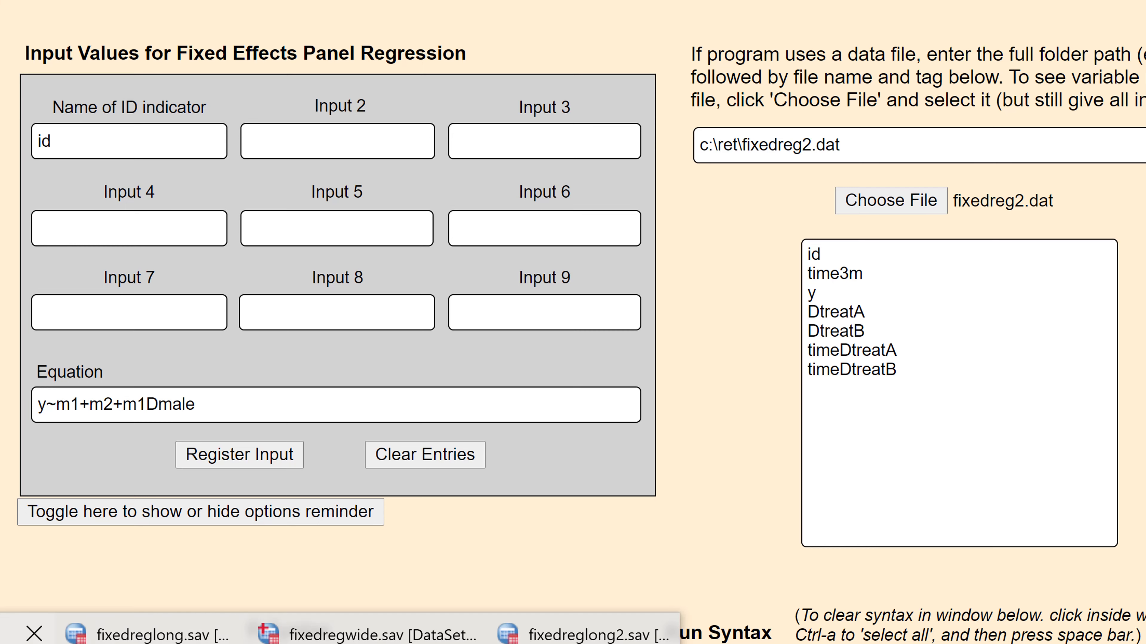
{"action": "left_click", "coordinate": [28, 643]}
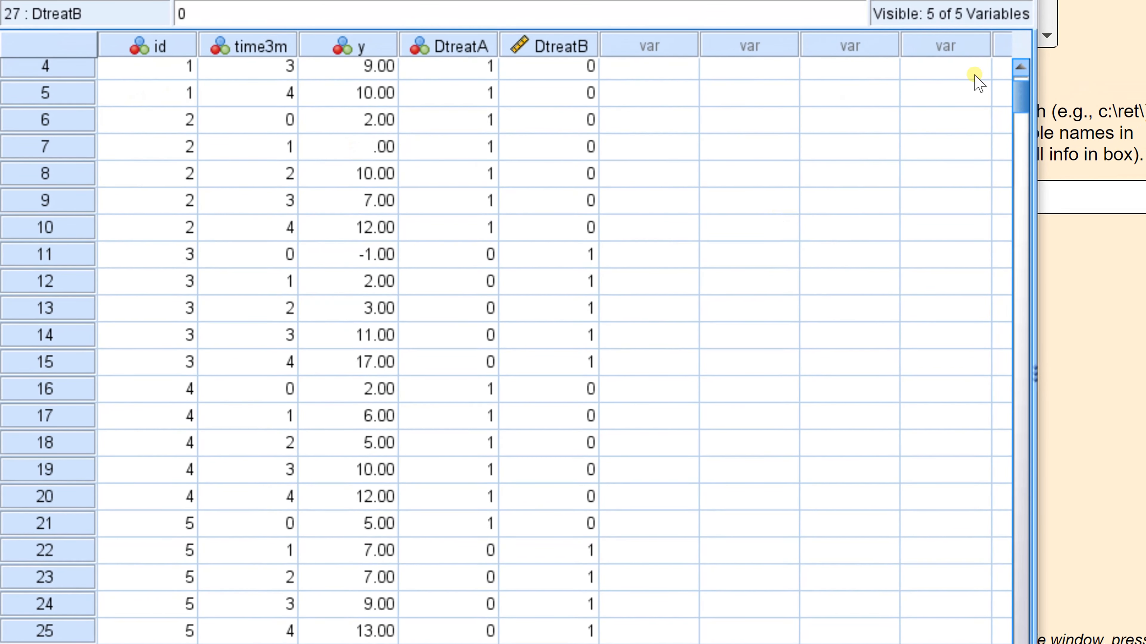
{"action": "left_click_drag", "start_coordinate": [1020, 104], "coordinate": [1023, 69]}
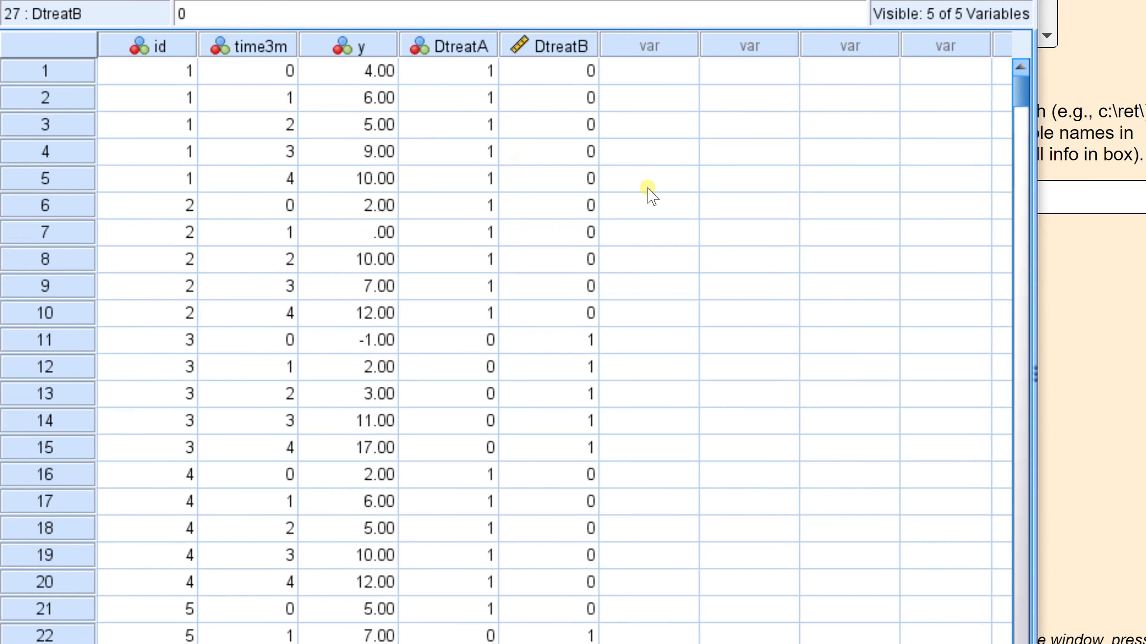
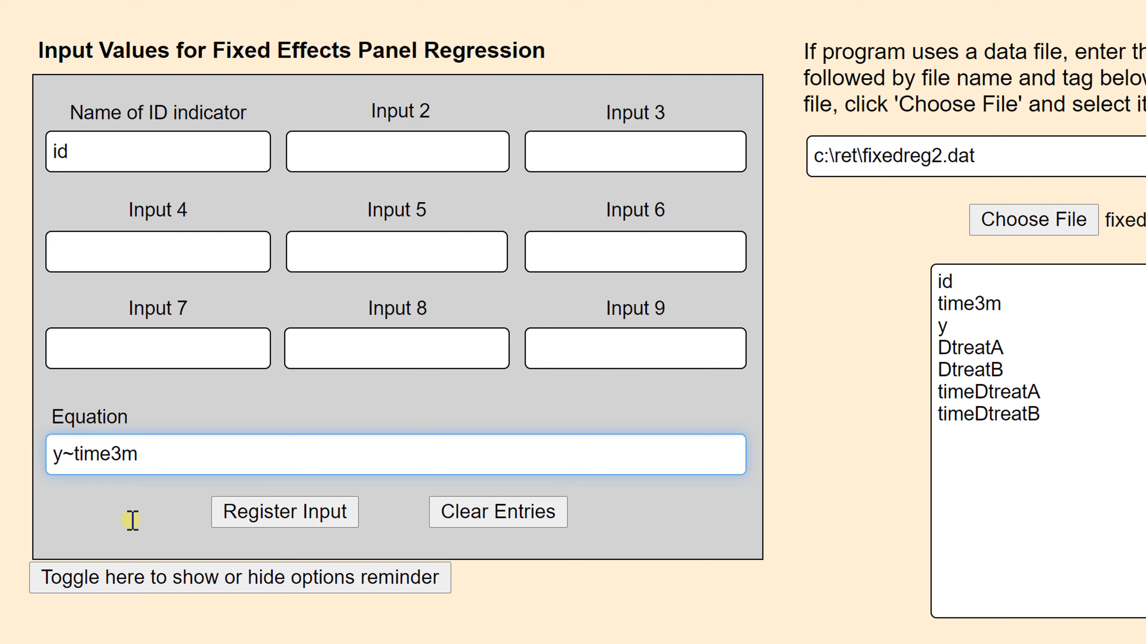
Register the equation y~time3m for fixedreg2.dat and run the generated syntax in a new R Console session
{"action": "left_click", "coordinate": [262, 515]}
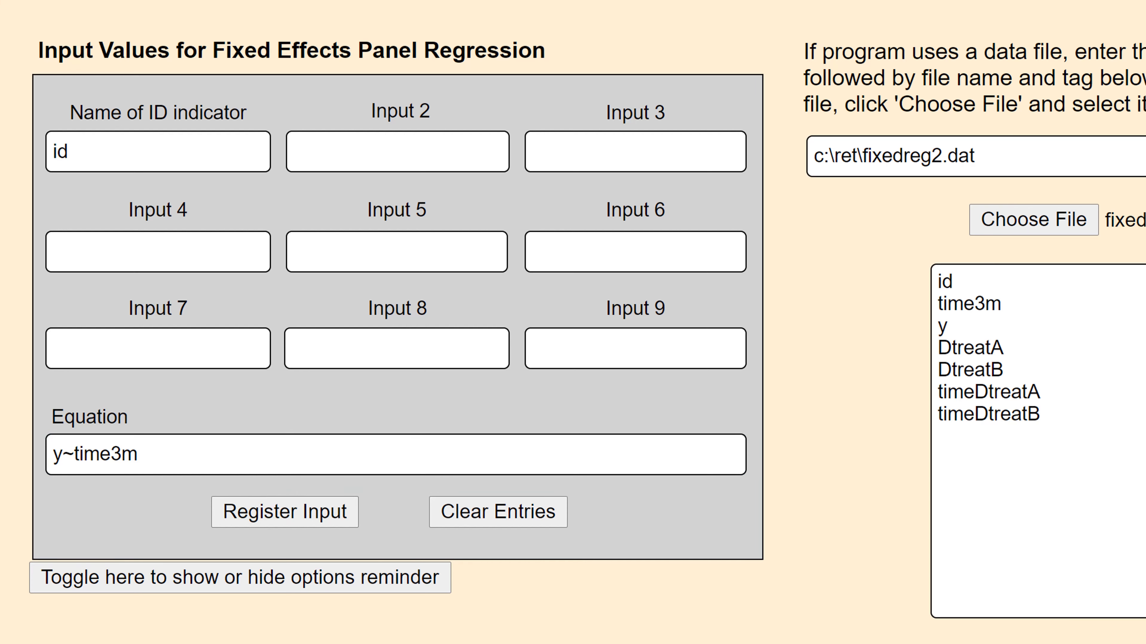
{"action": "scroll", "coordinate": [573, 322], "scroll_direction": "down", "scroll_amount": 5}
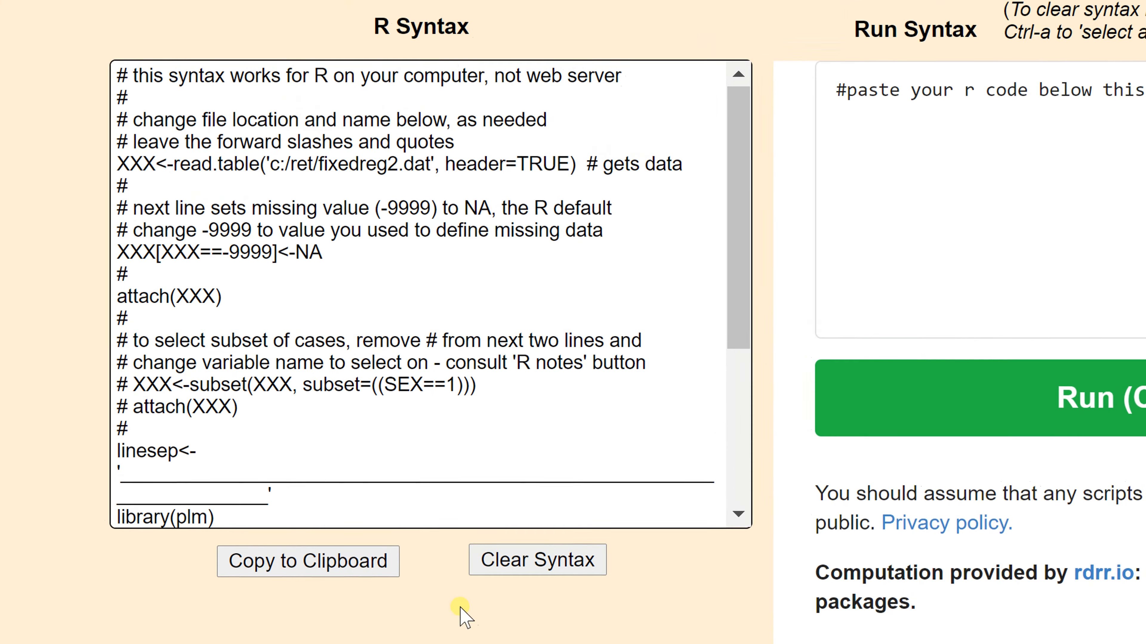
{"action": "left_click", "coordinate": [276, 567]}
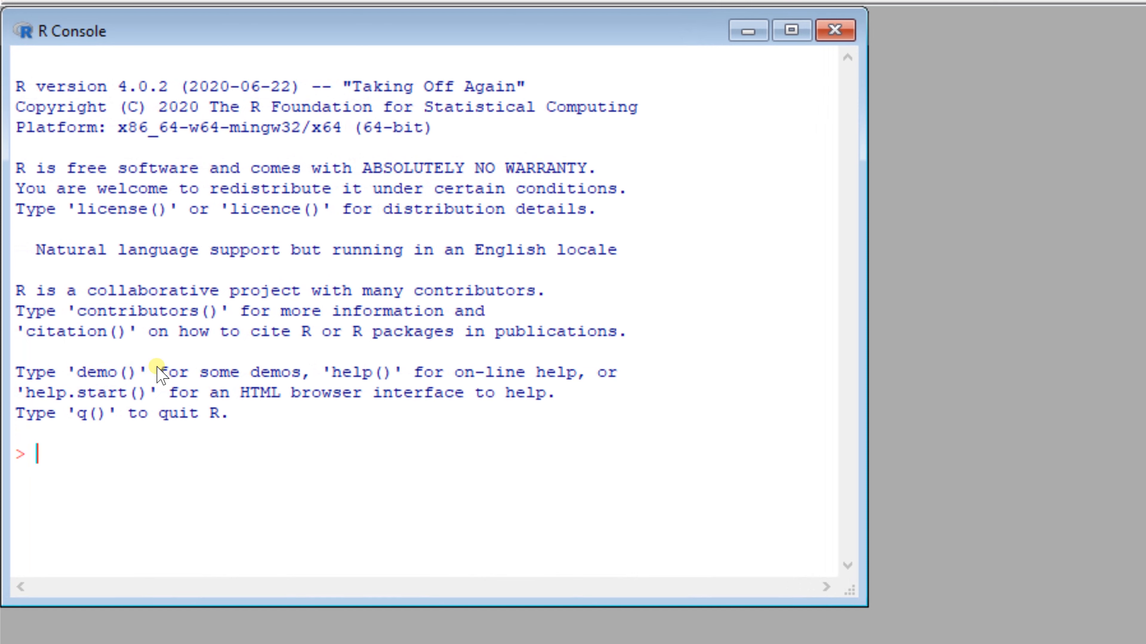
{"action": "key", "text": "ctrl+v"}
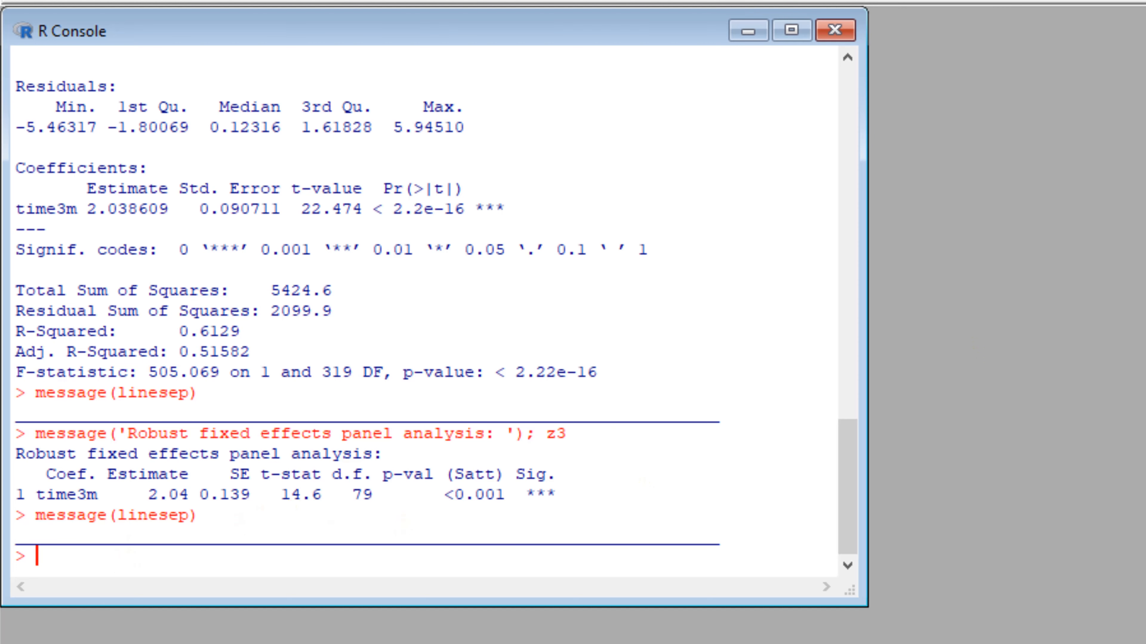
Close the R session of the time3m model with q(), declining to save the workspace image
{"action": "type", "text": "q()"}
{"action": "key", "text": "Return"}
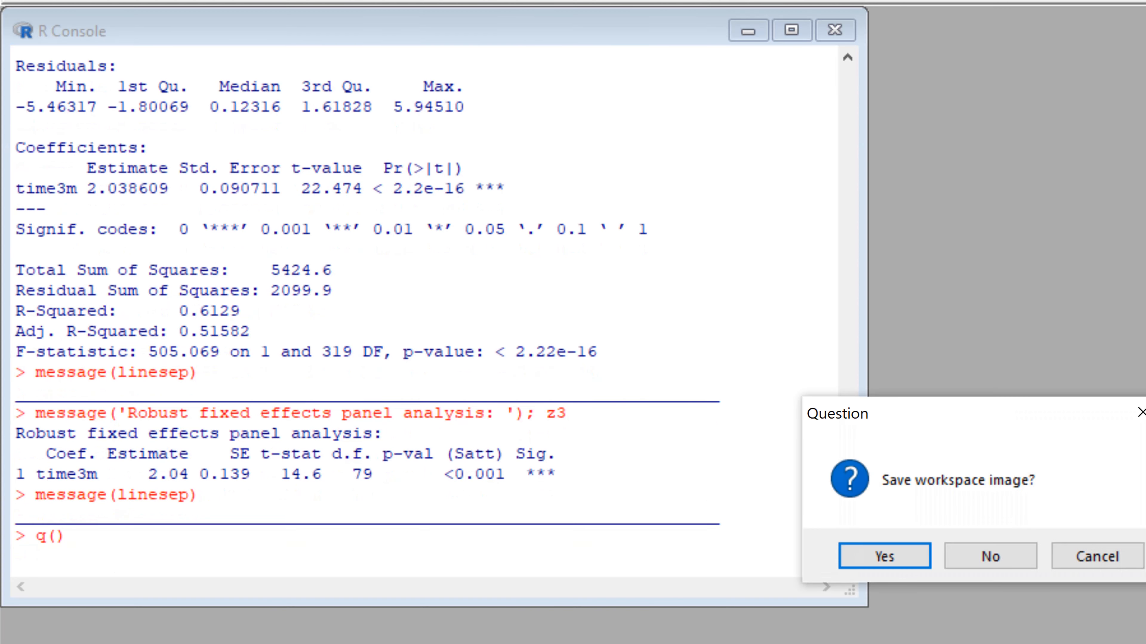
{"action": "left_click", "coordinate": [990, 555]}
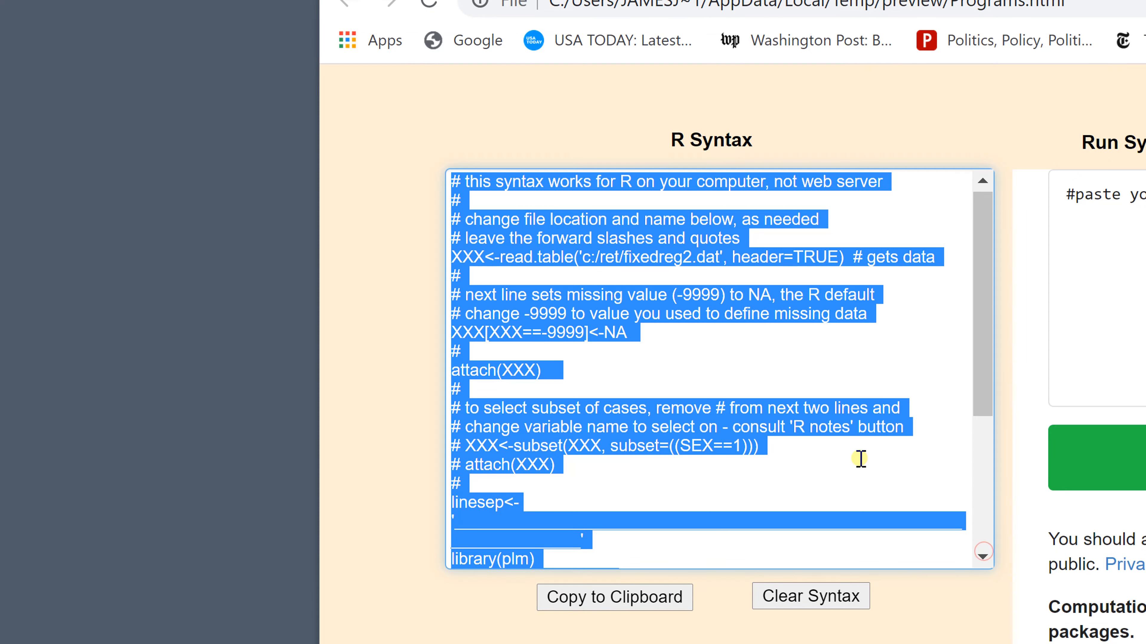
Add the term timeDtreatA to the equation, making it y~time3m+timeDtreatA, and register the input
{"action": "scroll", "coordinate": [721, 361], "scroll_direction": "up", "scroll_amount": 8}
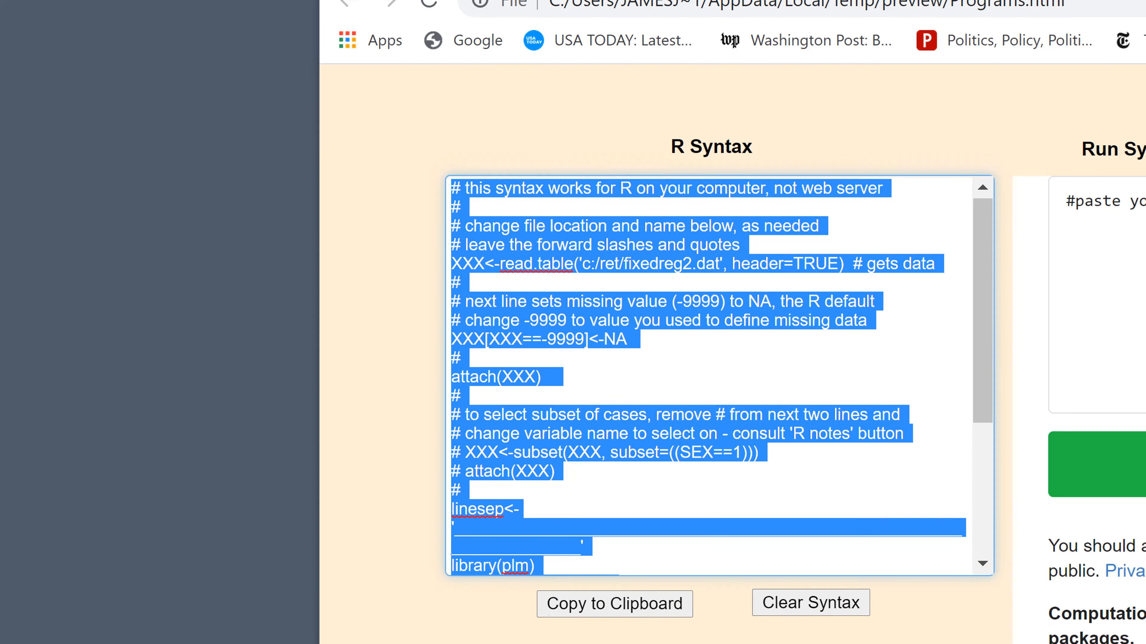
{"action": "scroll", "coordinate": [722, 316], "scroll_direction": "up", "scroll_amount": 5}
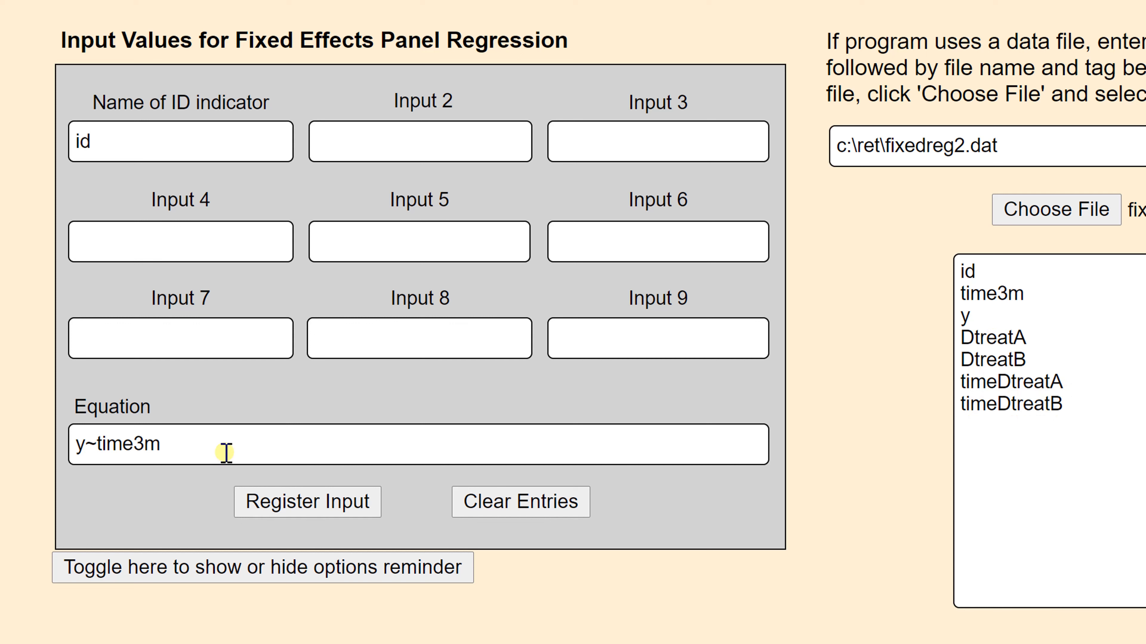
{"action": "left_click", "coordinate": [175, 443]}
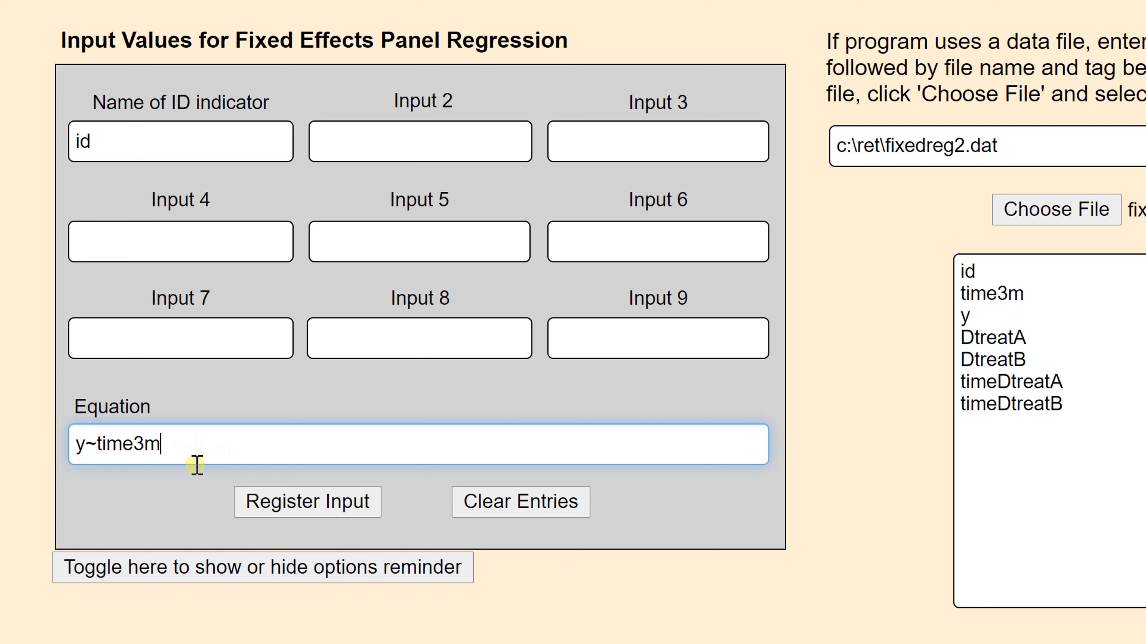
{"action": "type", "text": "+timeDtreat"}
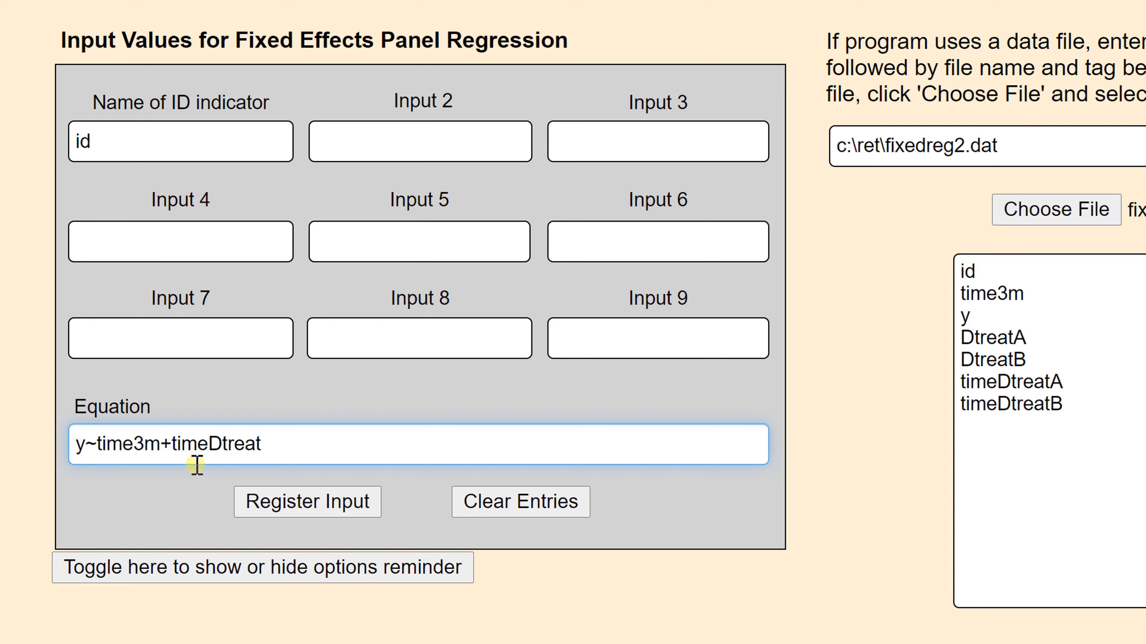
{"action": "type", "text": "A"}
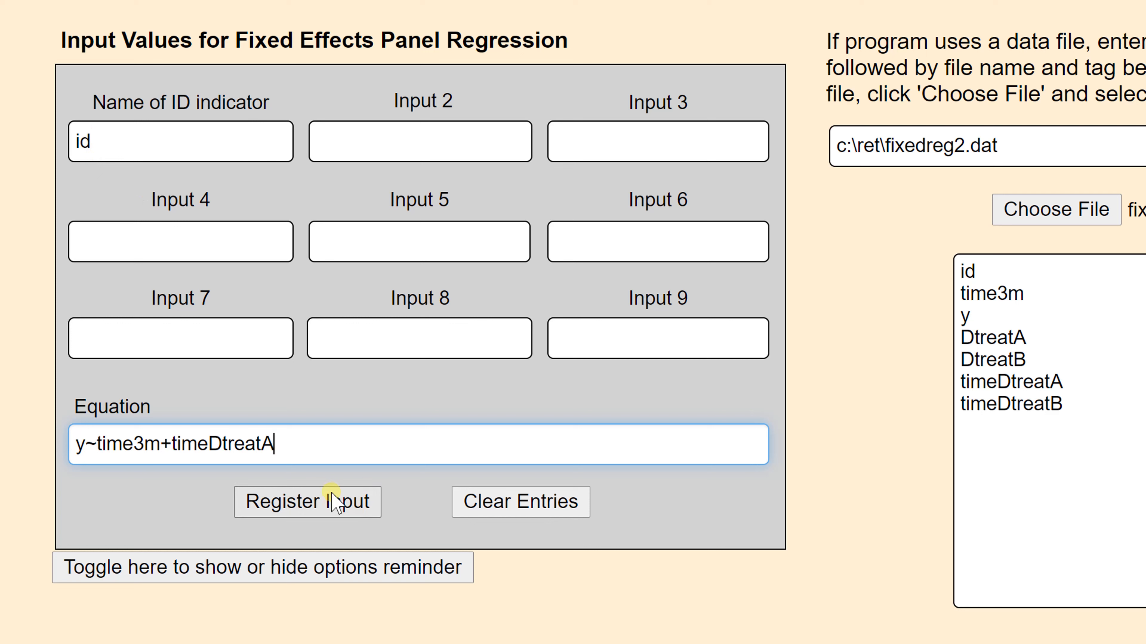
{"action": "left_click", "coordinate": [335, 502]}
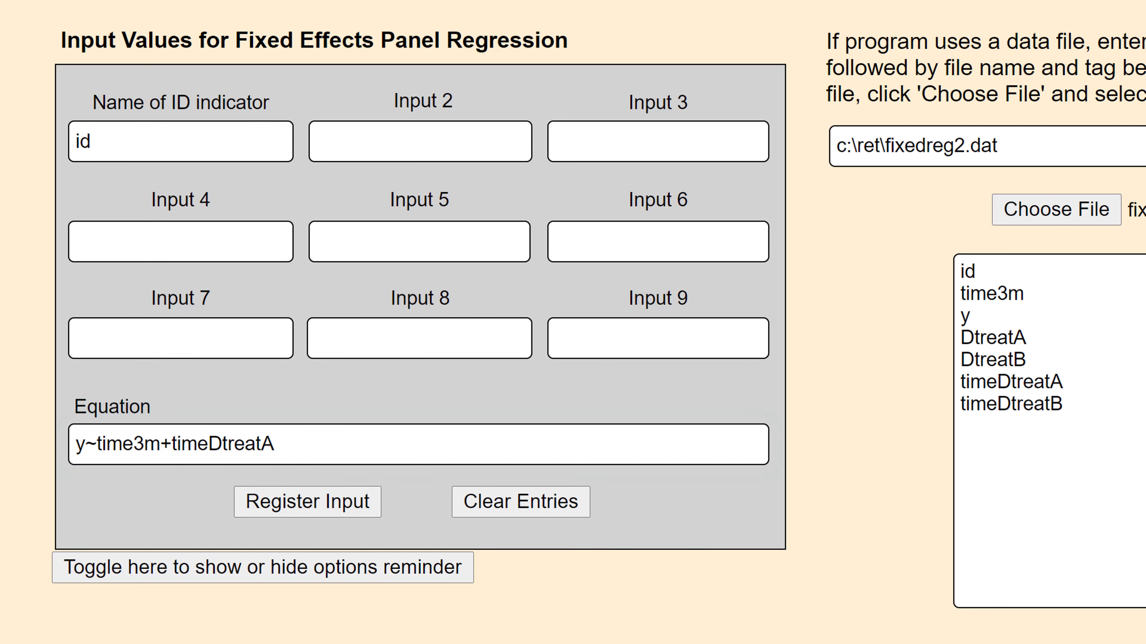
Copy the updated R syntax containing the timeDtreatA term and run it in a new R Console session
{"action": "scroll", "coordinate": [336, 497], "scroll_direction": "down", "scroll_amount": 15}
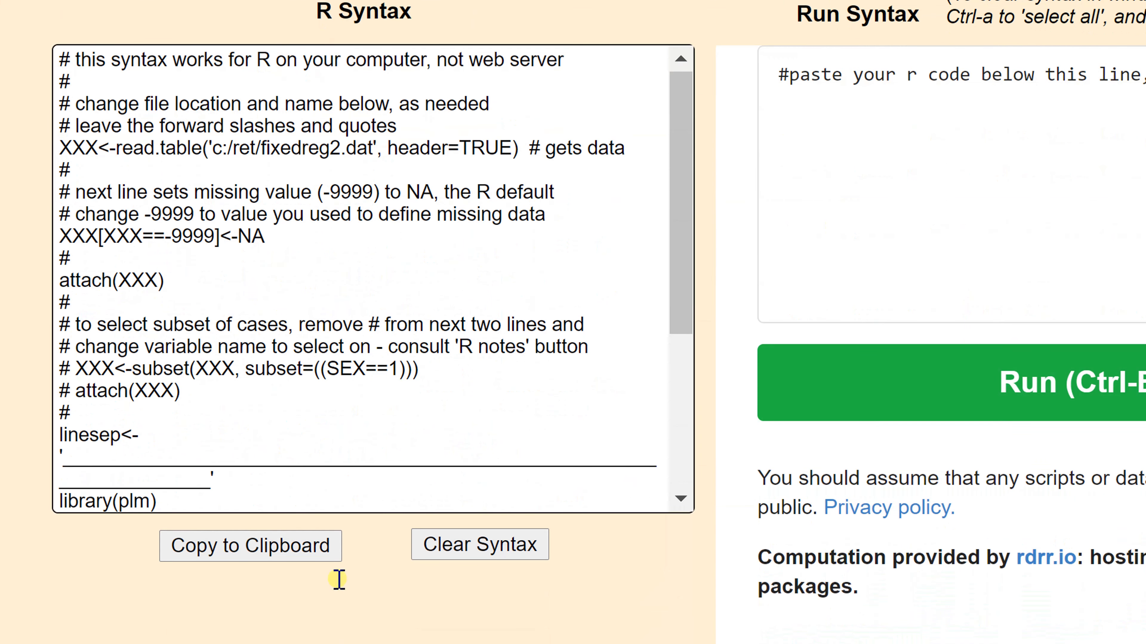
{"action": "left_click", "coordinate": [298, 548]}
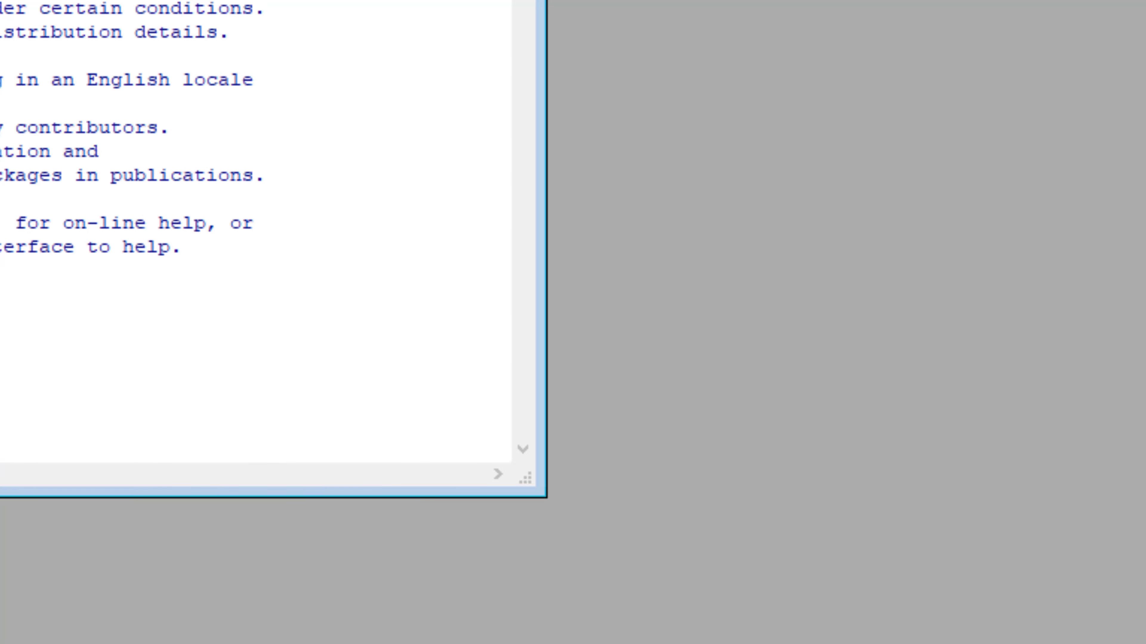
{"action": "key", "text": "ctrl+v"}
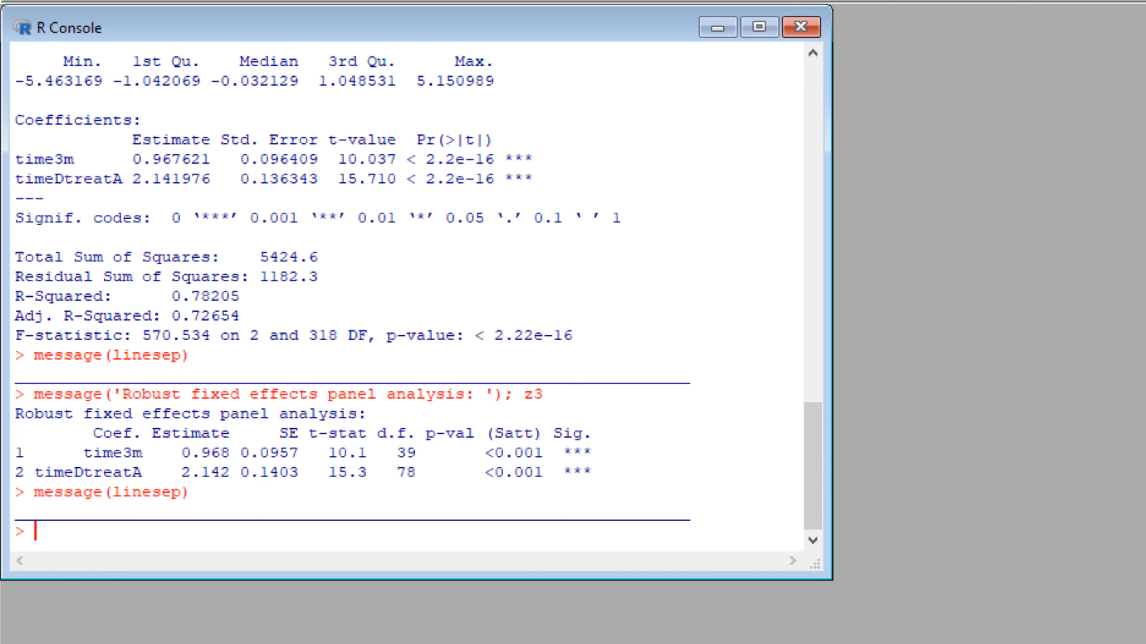
Quit R with q() after the timeDtreatA run without saving the workspace image
{"action": "type", "text": "q()"}
{"action": "key", "text": "Return"}
{"action": "left_click", "coordinate": [945, 530]}
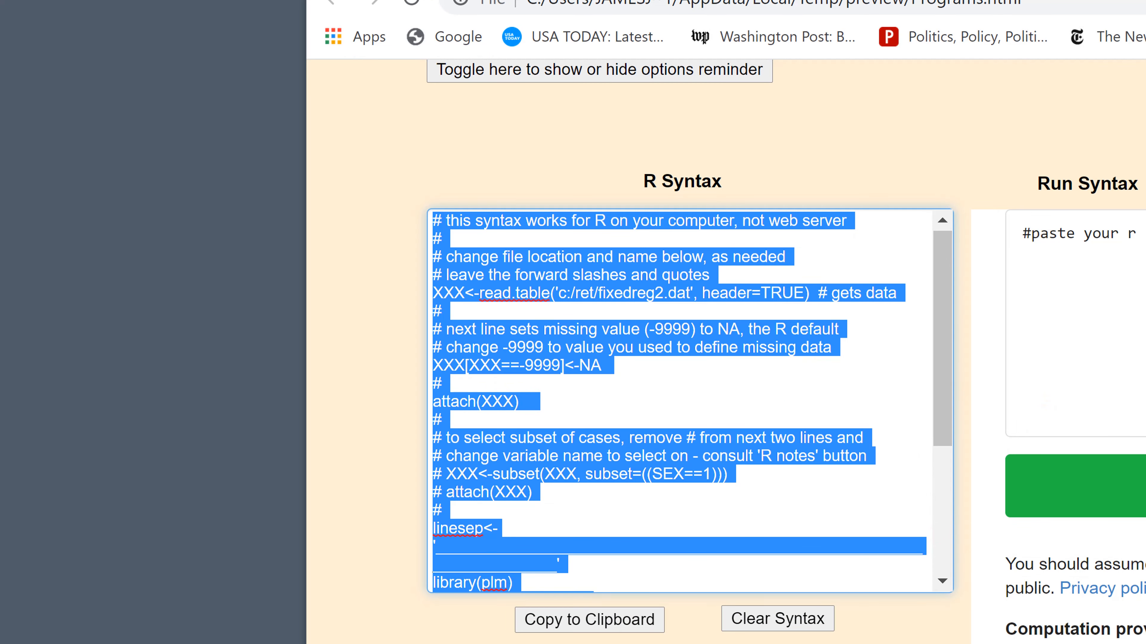
Change the timeDtreatA term in the equation to timeDtreatB, giving y~time3m+timeDtreatB, and register the input
{"action": "scroll", "coordinate": [1000, 437], "scroll_direction": "up", "scroll_amount": 10}
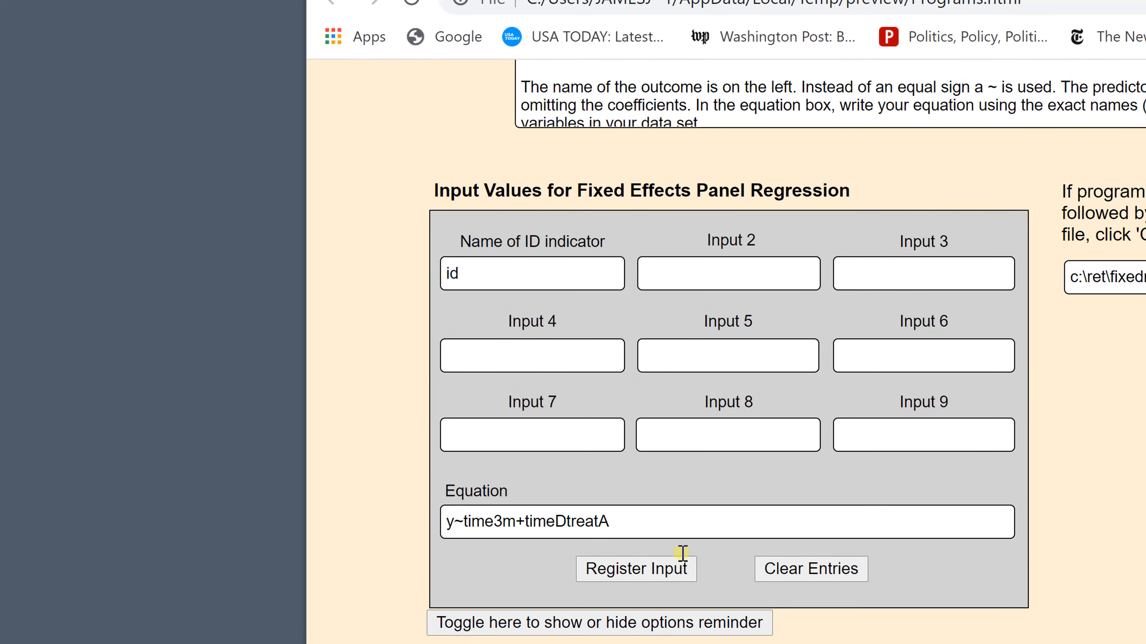
{"action": "left_click", "coordinate": [597, 526]}
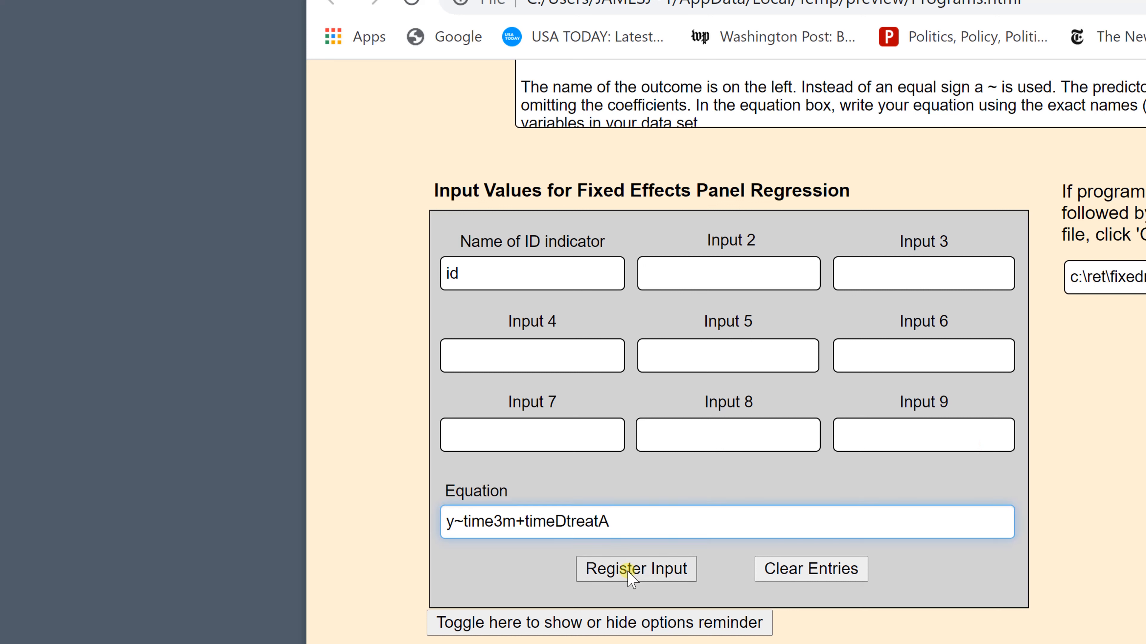
{"action": "key", "text": "BackSpace"}
{"action": "type", "text": "B"}
{"action": "left_click", "coordinate": [659, 564]}
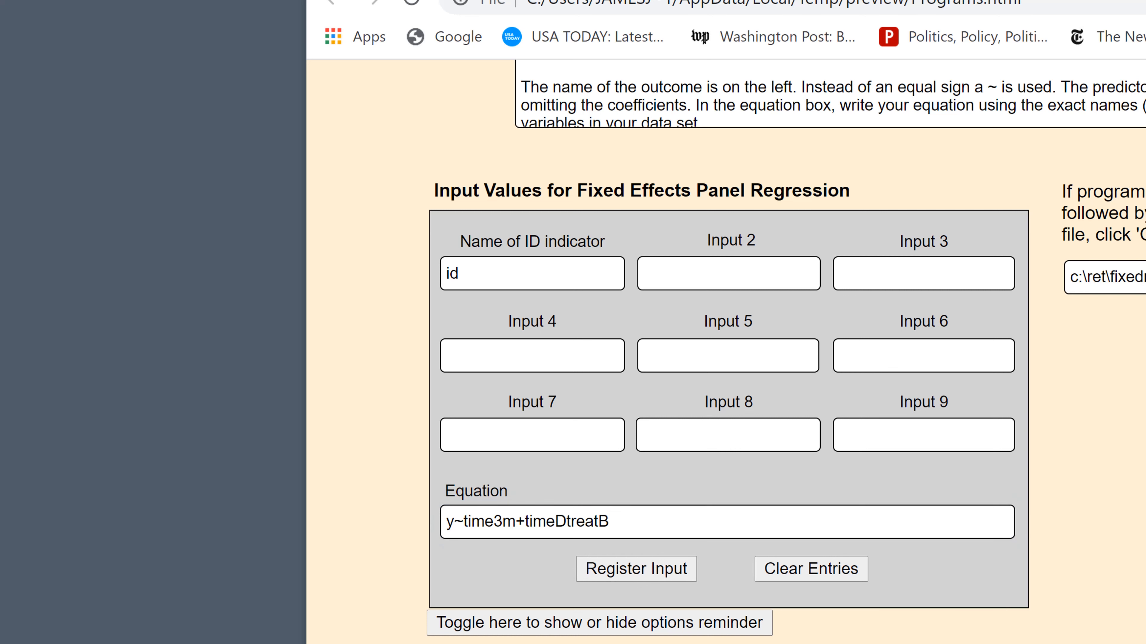
Copy the regenerated R syntax containing the timeDtreatB term and run it in a new R Console session
{"action": "scroll", "coordinate": [726, 352], "scroll_direction": "down", "scroll_amount": 5}
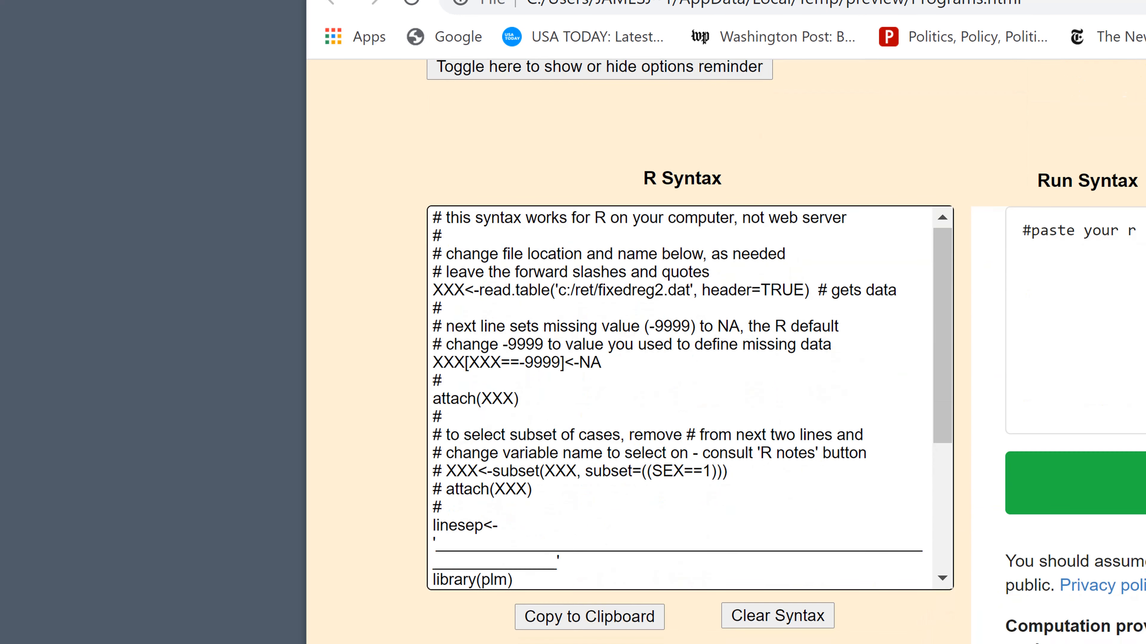
{"action": "left_click", "coordinate": [600, 615]}
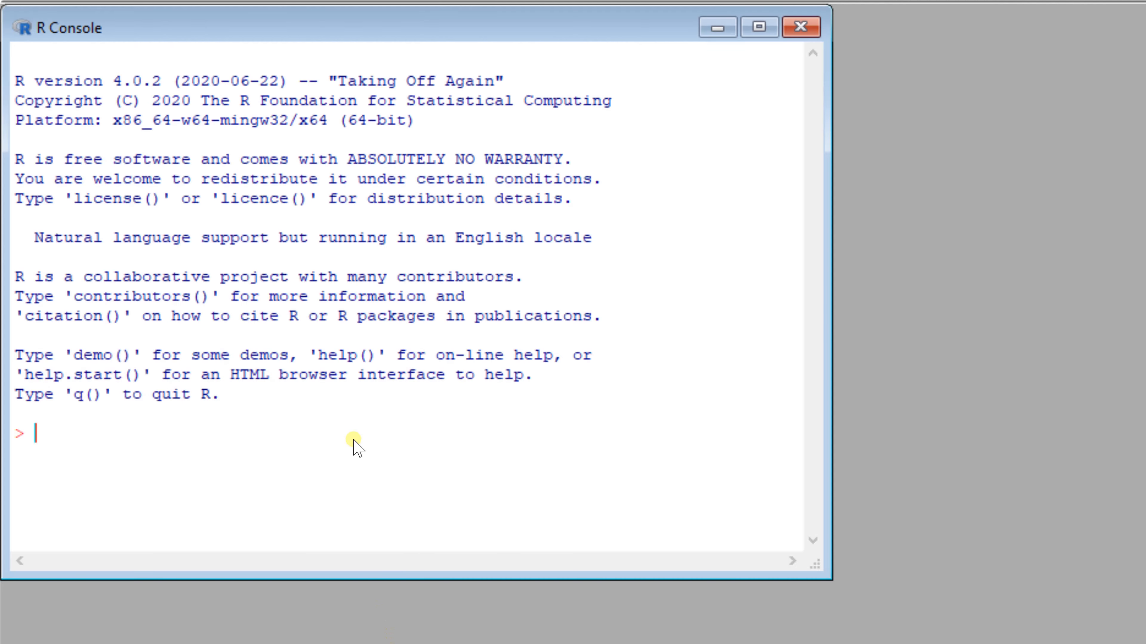
{"action": "key", "text": "ctrl+v"}
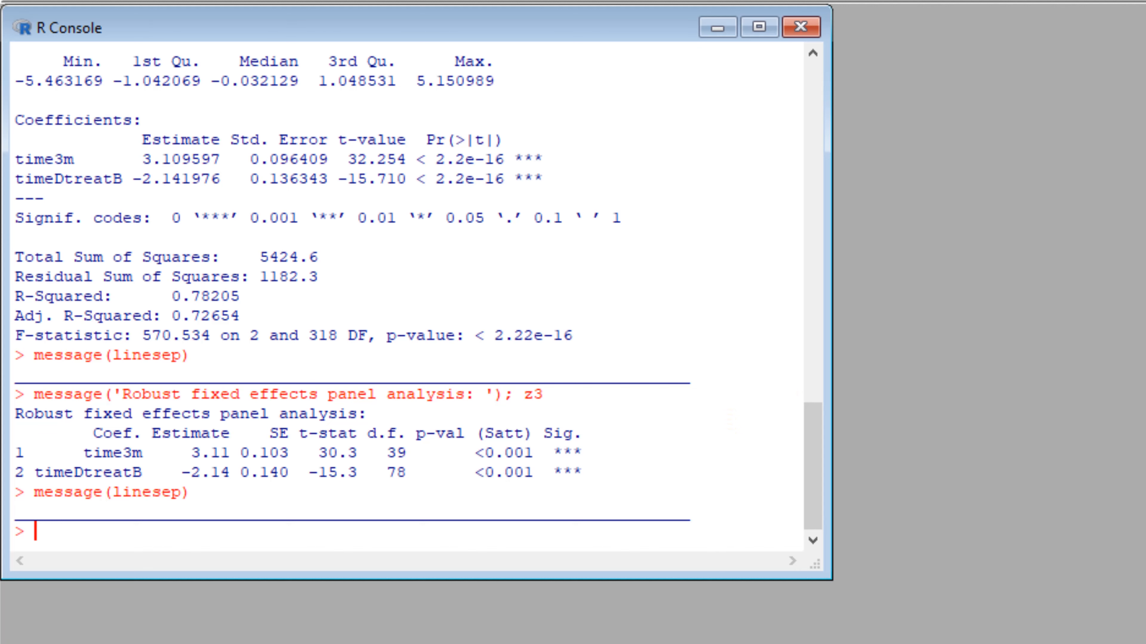
Quit R with q() after the timeDtreatB run without saving the workspace image, and return to the start of the syntax web page
{"action": "type", "text": "q()"}
{"action": "key", "text": "Return"}
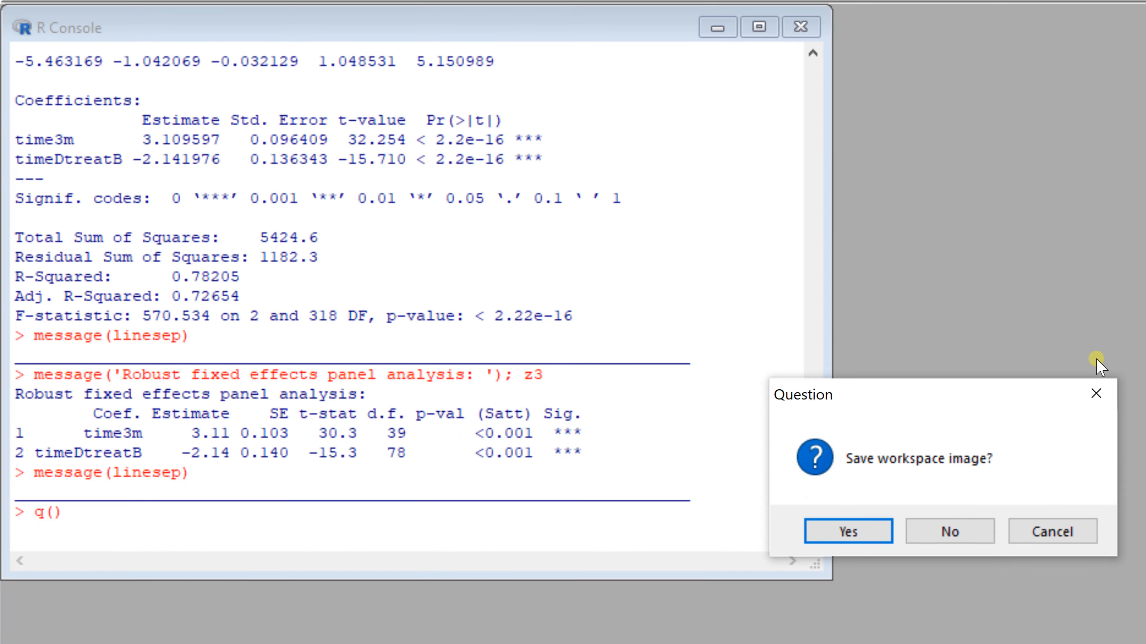
{"action": "left_click", "coordinate": [948, 532]}
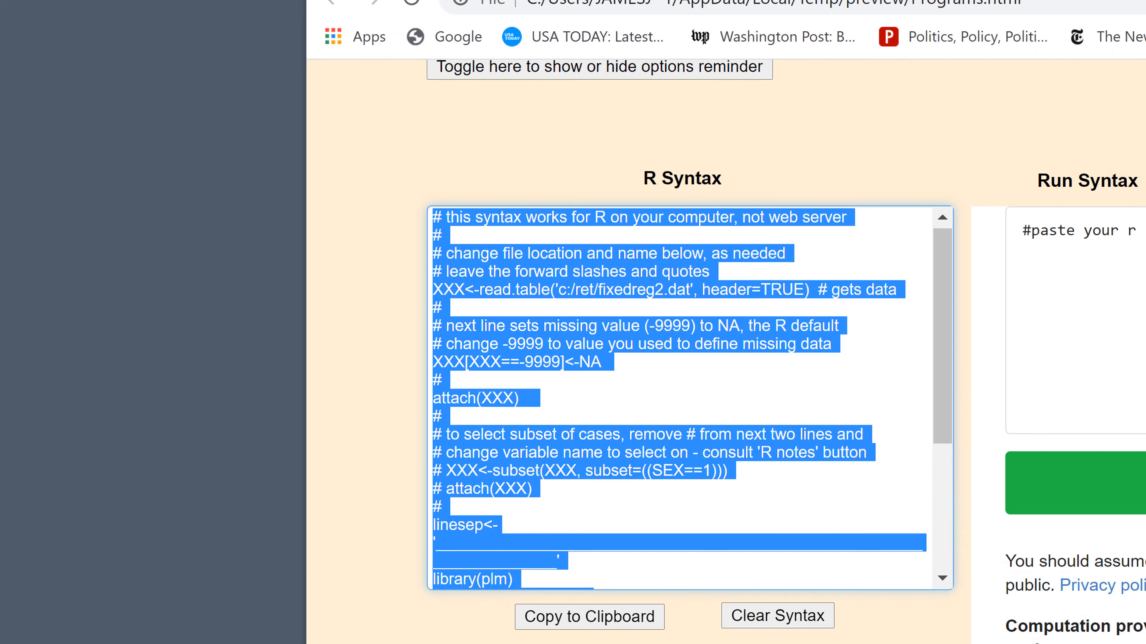
{"action": "scroll", "coordinate": [726, 353], "scroll_direction": "up", "scroll_amount": 15}
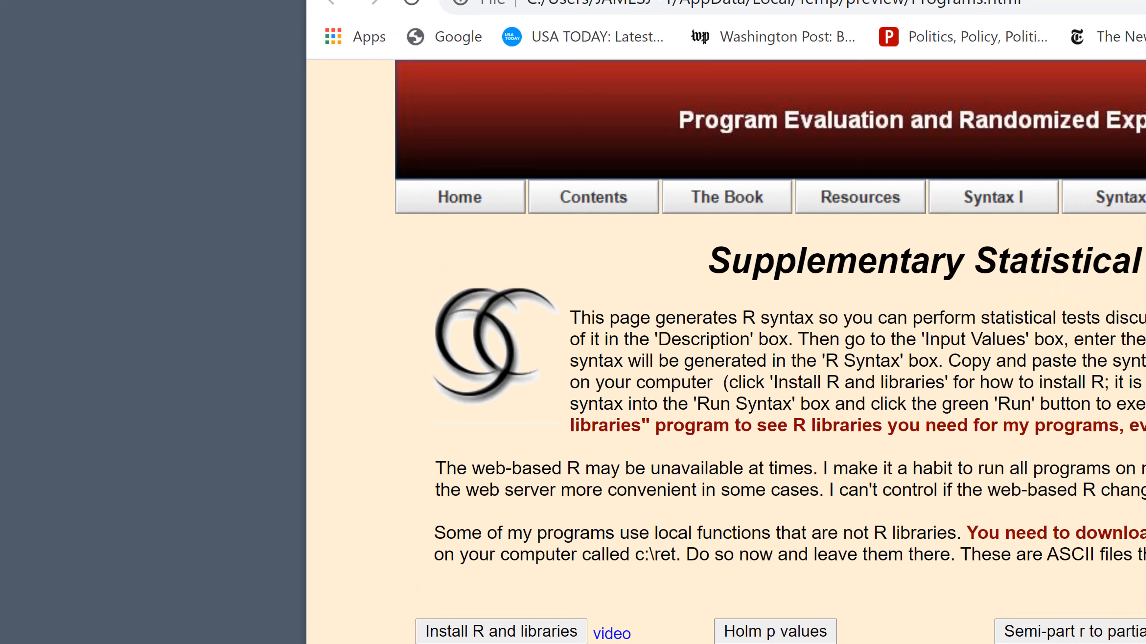